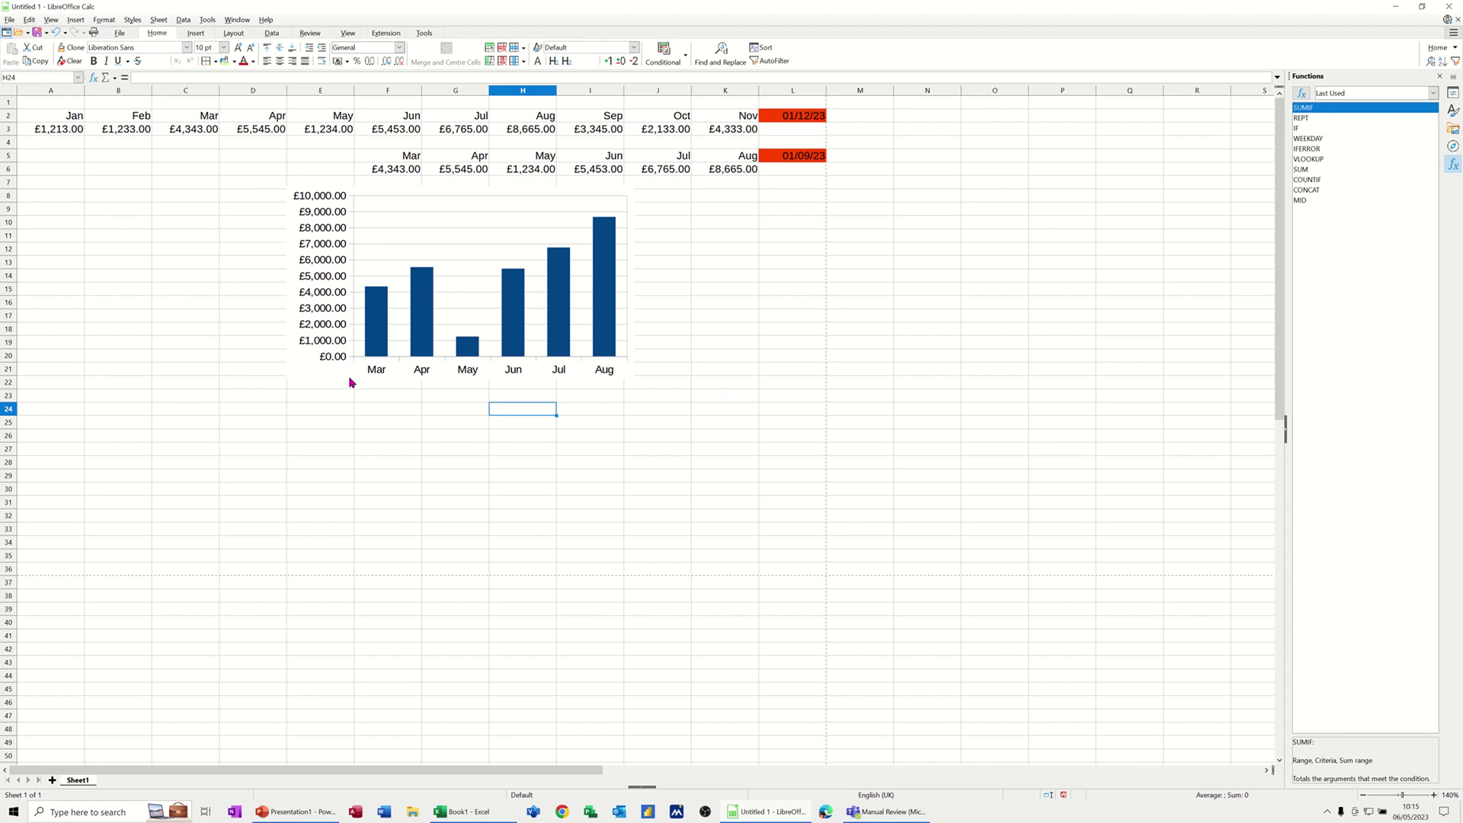
# Step: Show the monthly figures and Mar–Aug chart in Print Preview
pyautogui.click(347, 34)
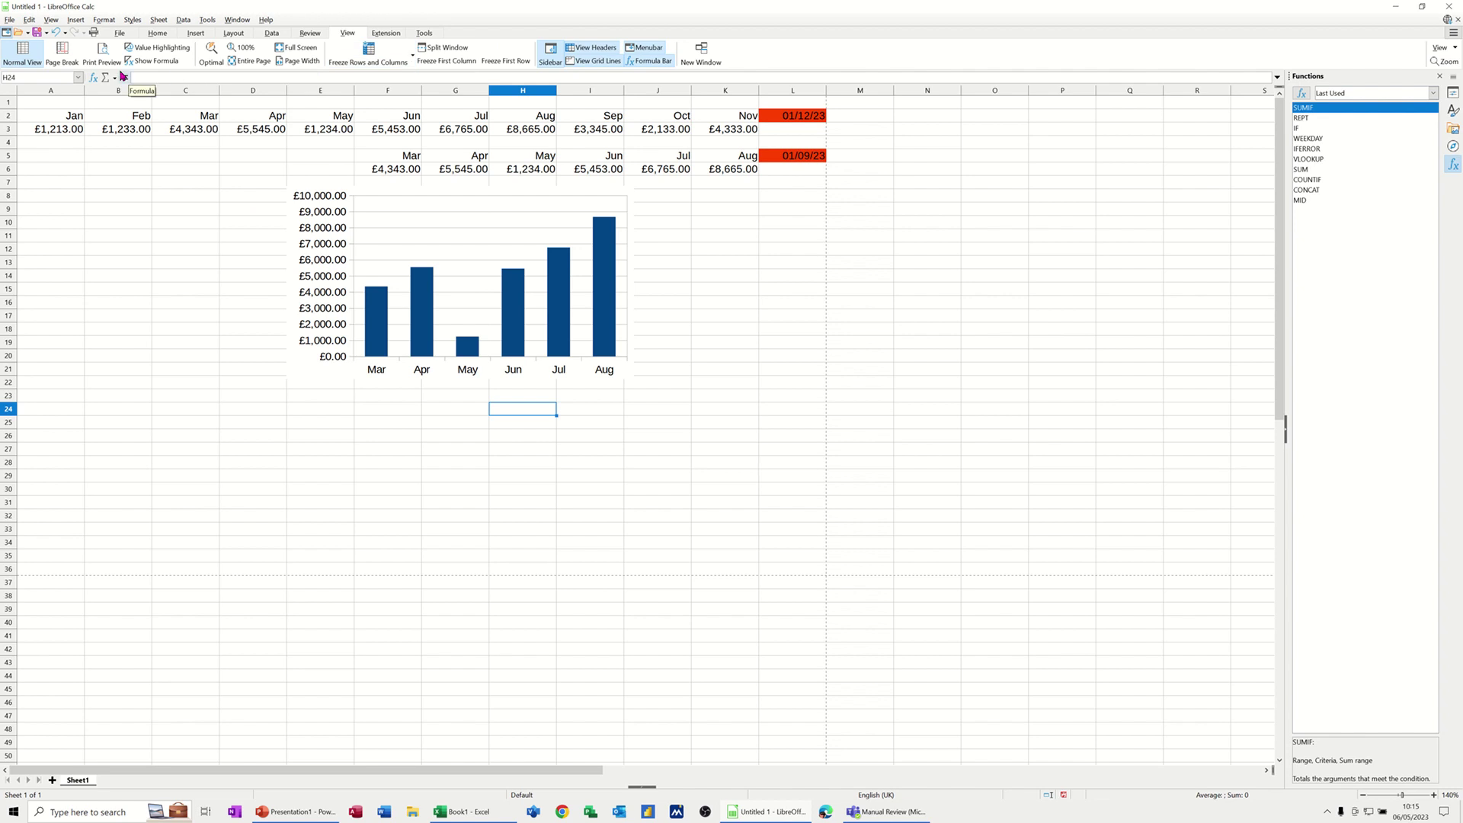
pyautogui.click(102, 53)
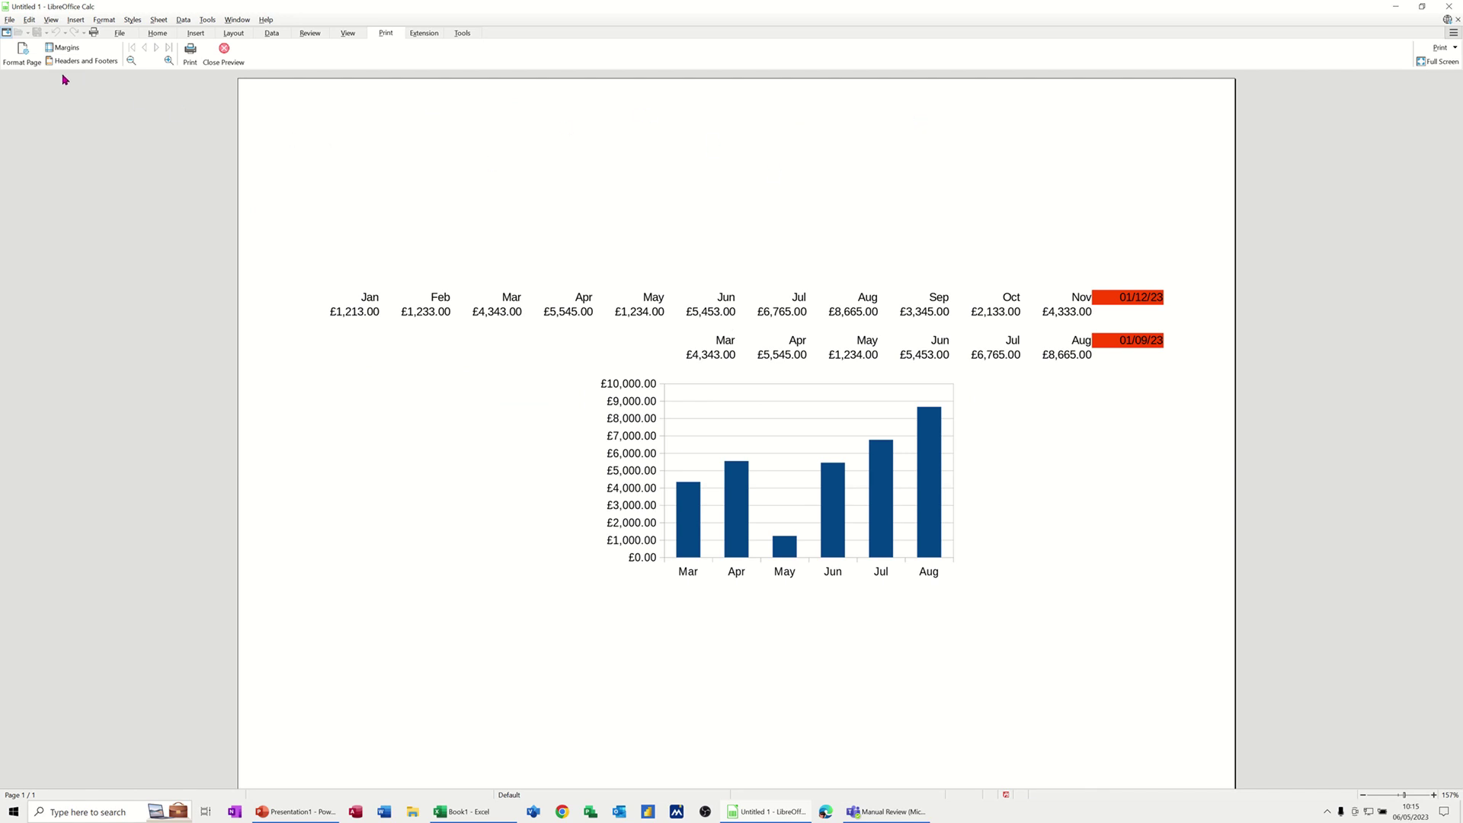
# Step: Browse the Default page style's Organiser, Page, Borders, Background, Header and Sheet tabs
pyautogui.click(24, 53)
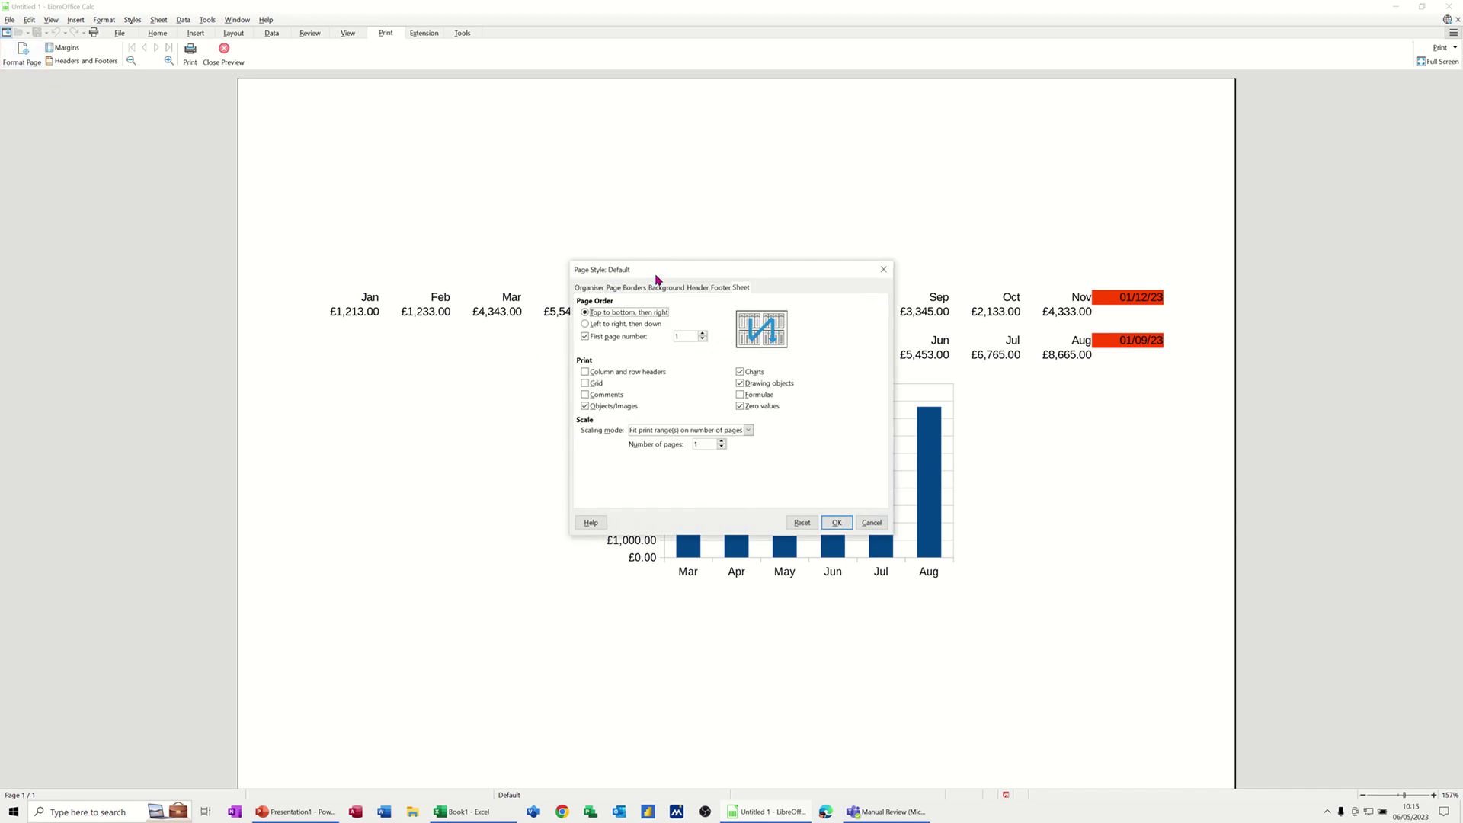
pyautogui.moveTo(660, 269); pyautogui.dragTo(578, 246)
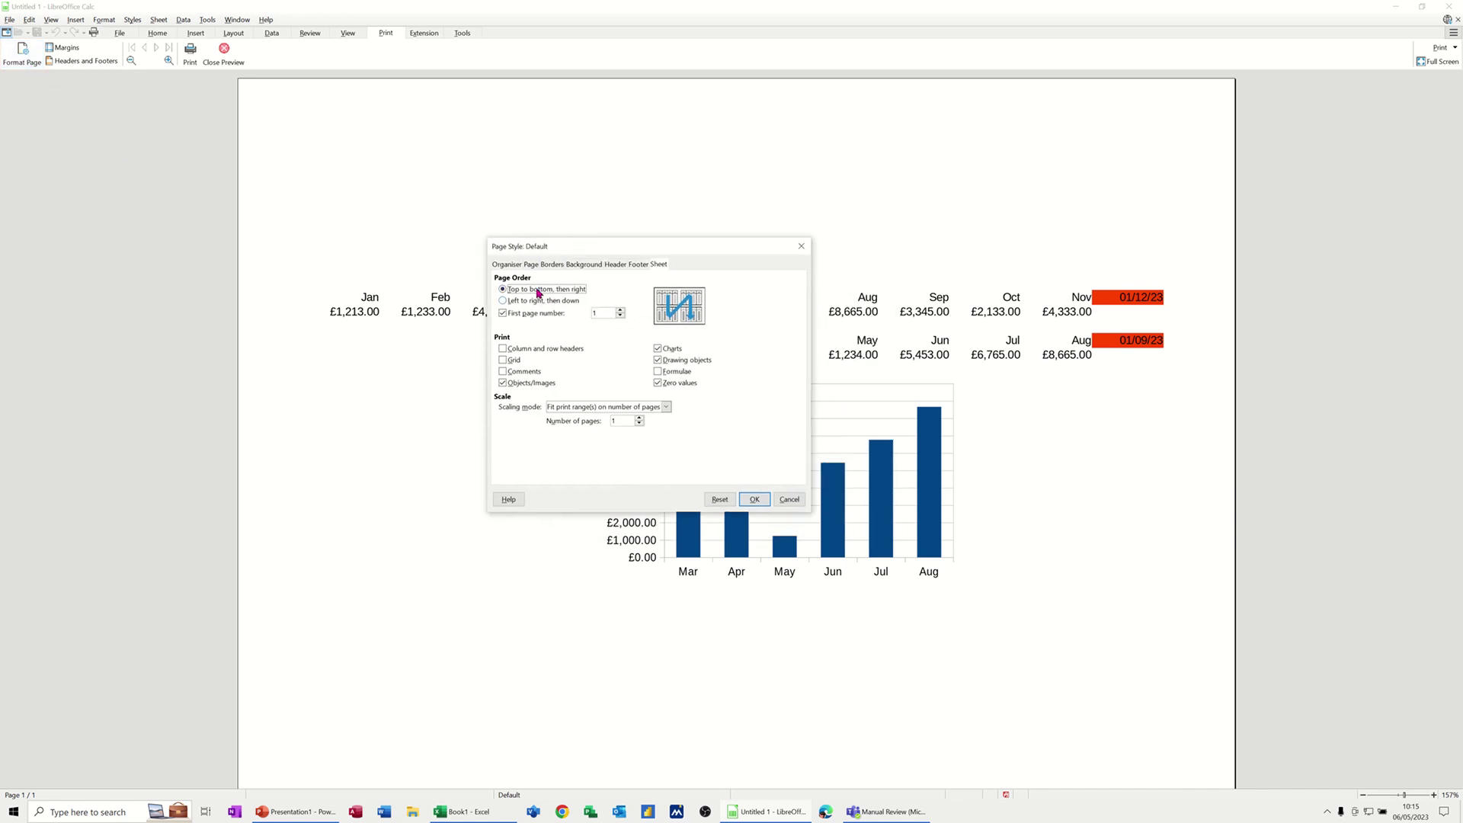
pyautogui.click(496, 266)
pyautogui.click(527, 265)
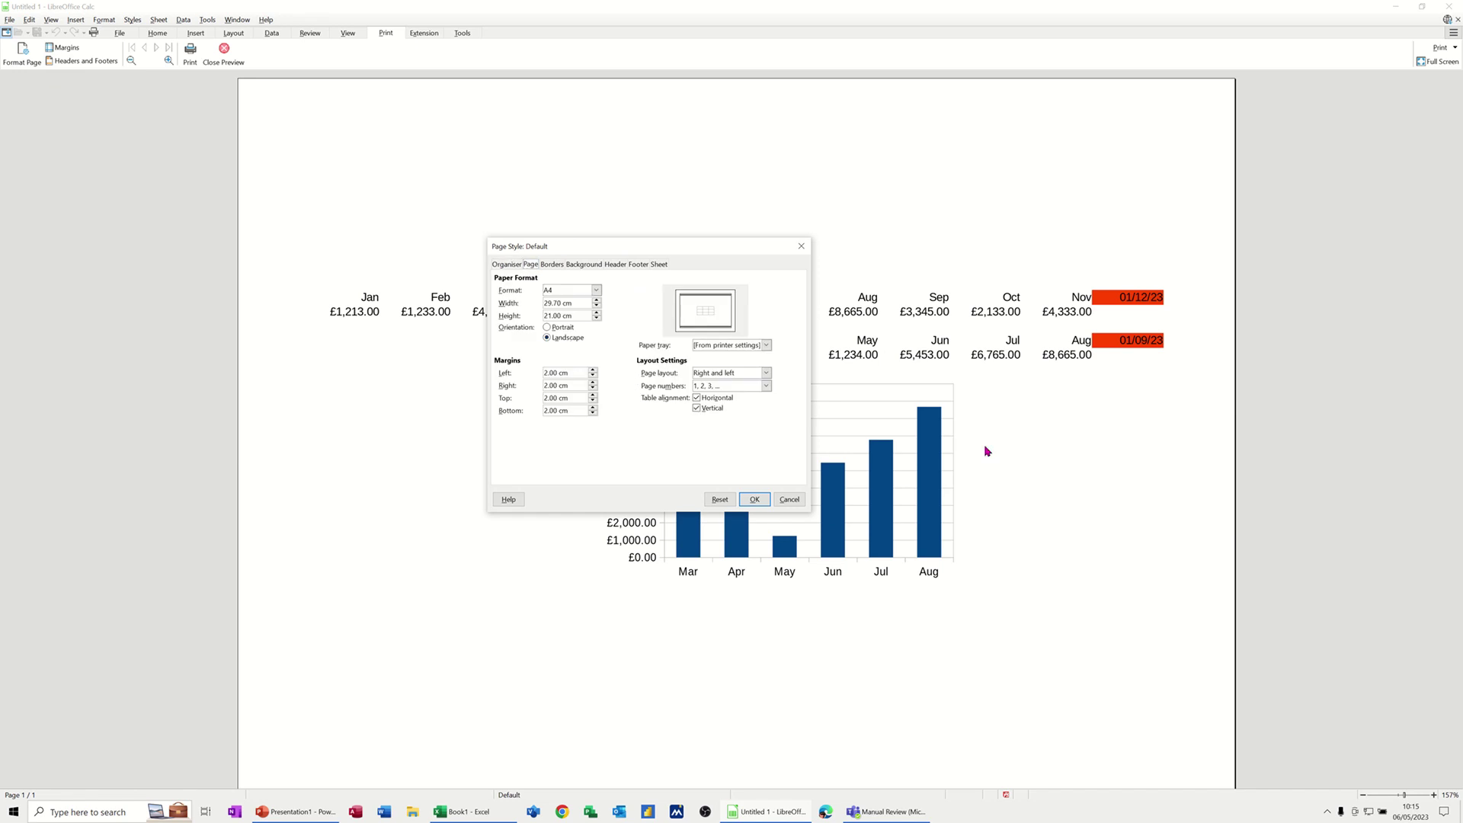
pyautogui.click(555, 265)
pyautogui.click(578, 267)
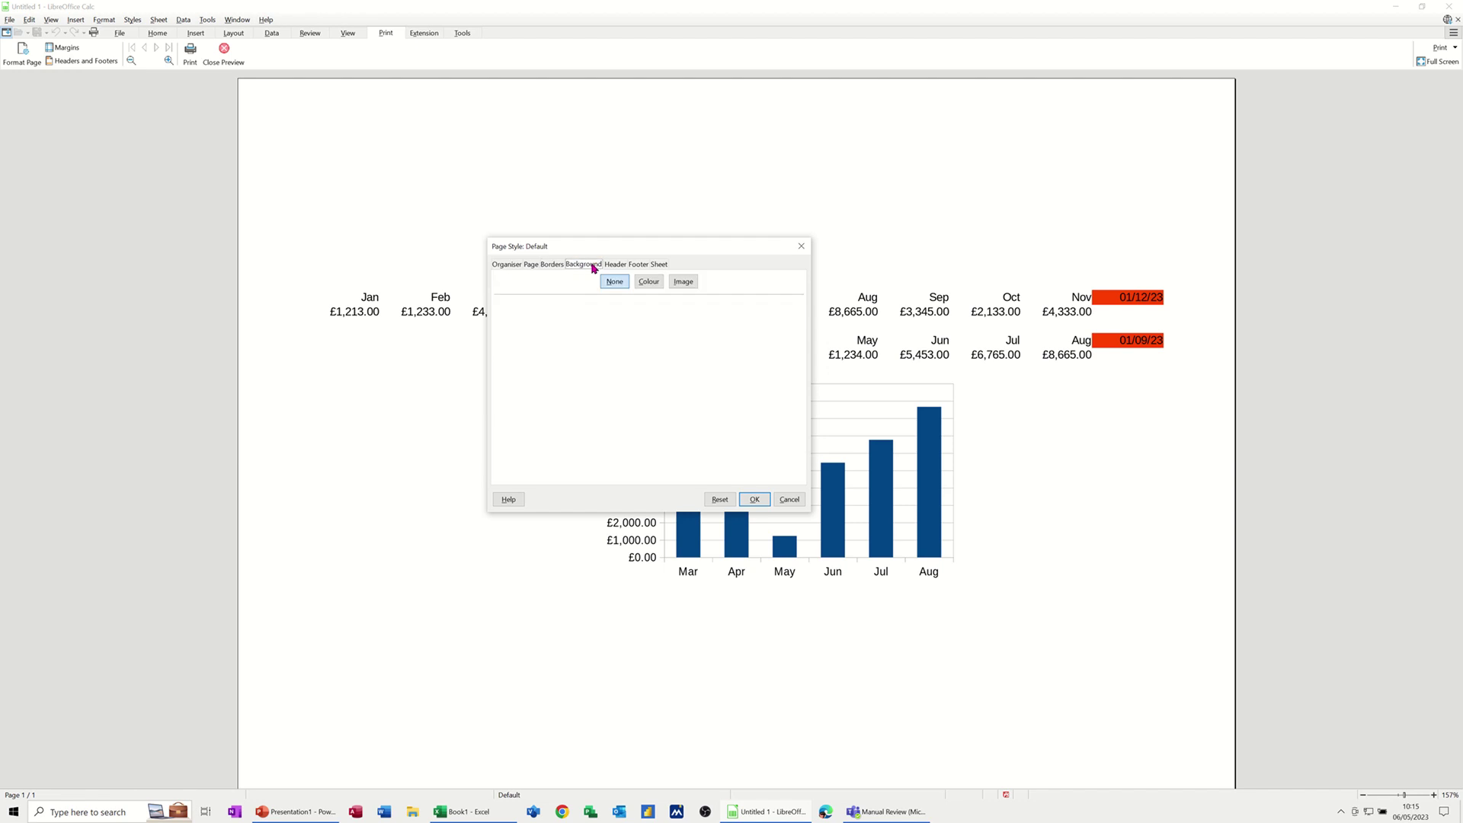
pyautogui.click(610, 264)
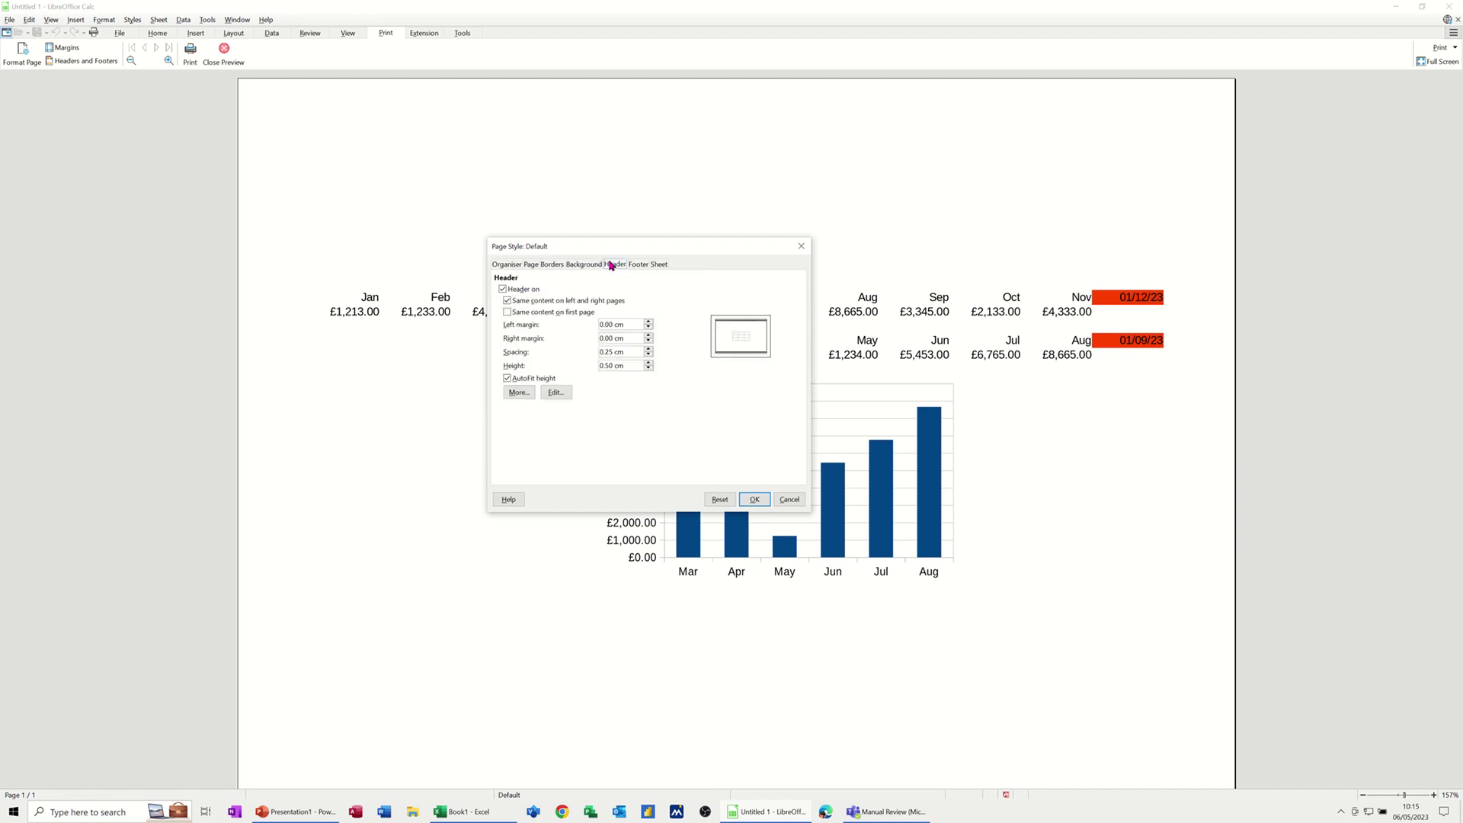
pyautogui.click(659, 265)
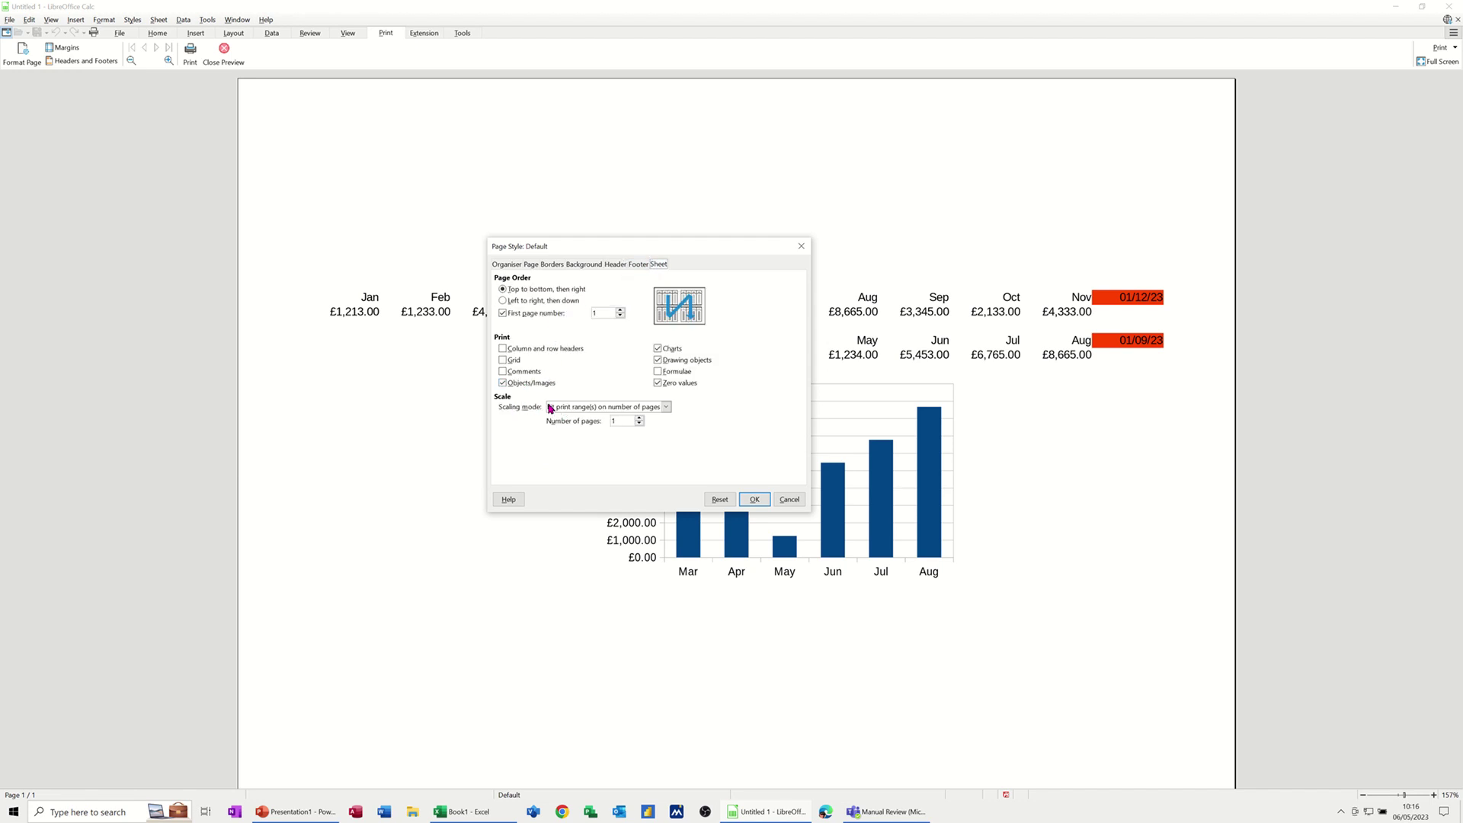
# Step: Set scaling to fit the print range on 1 page; confirm landscape centring and header on
pyautogui.click(666, 408)
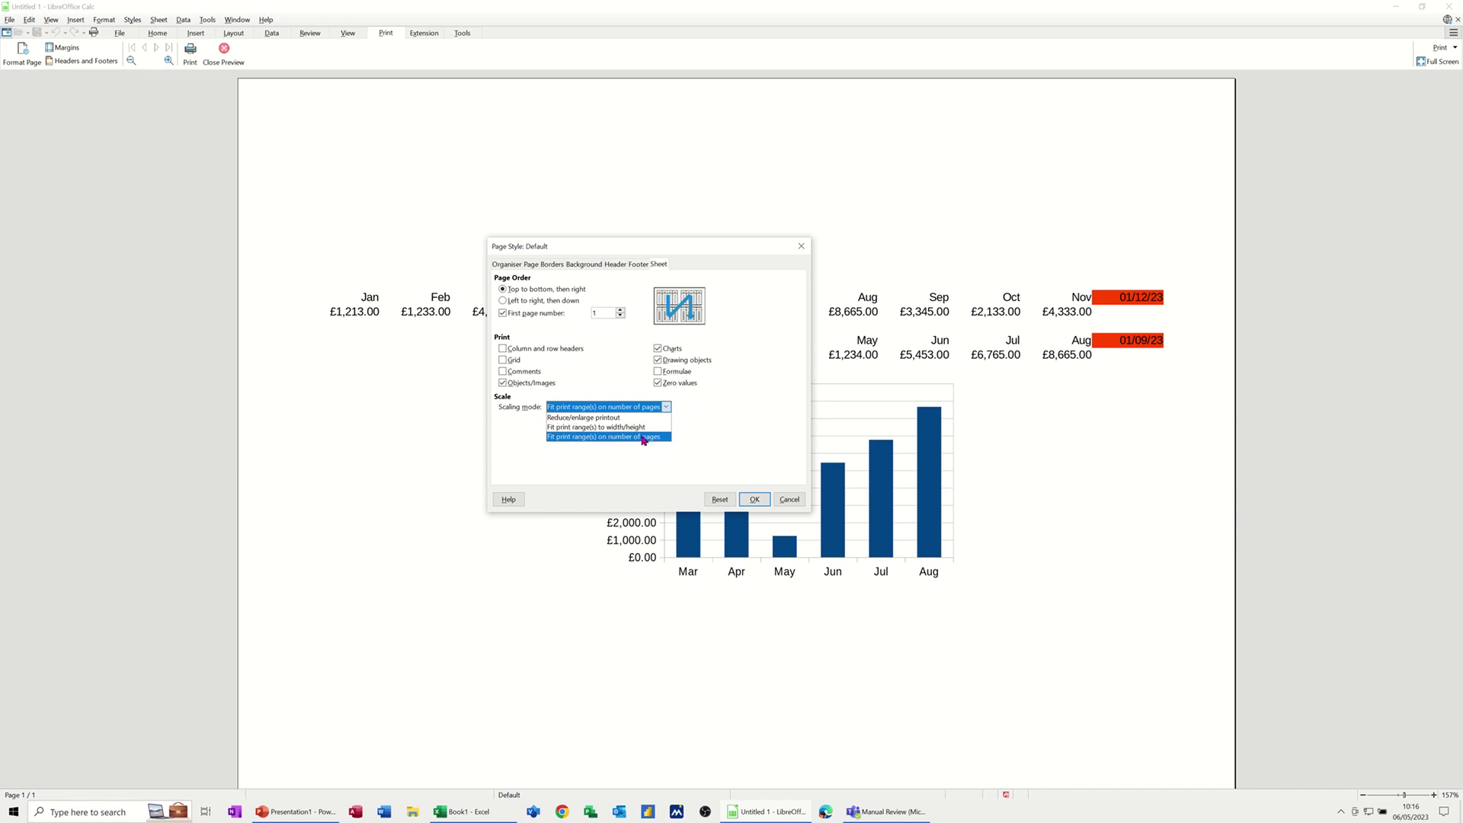
pyautogui.click(644, 437)
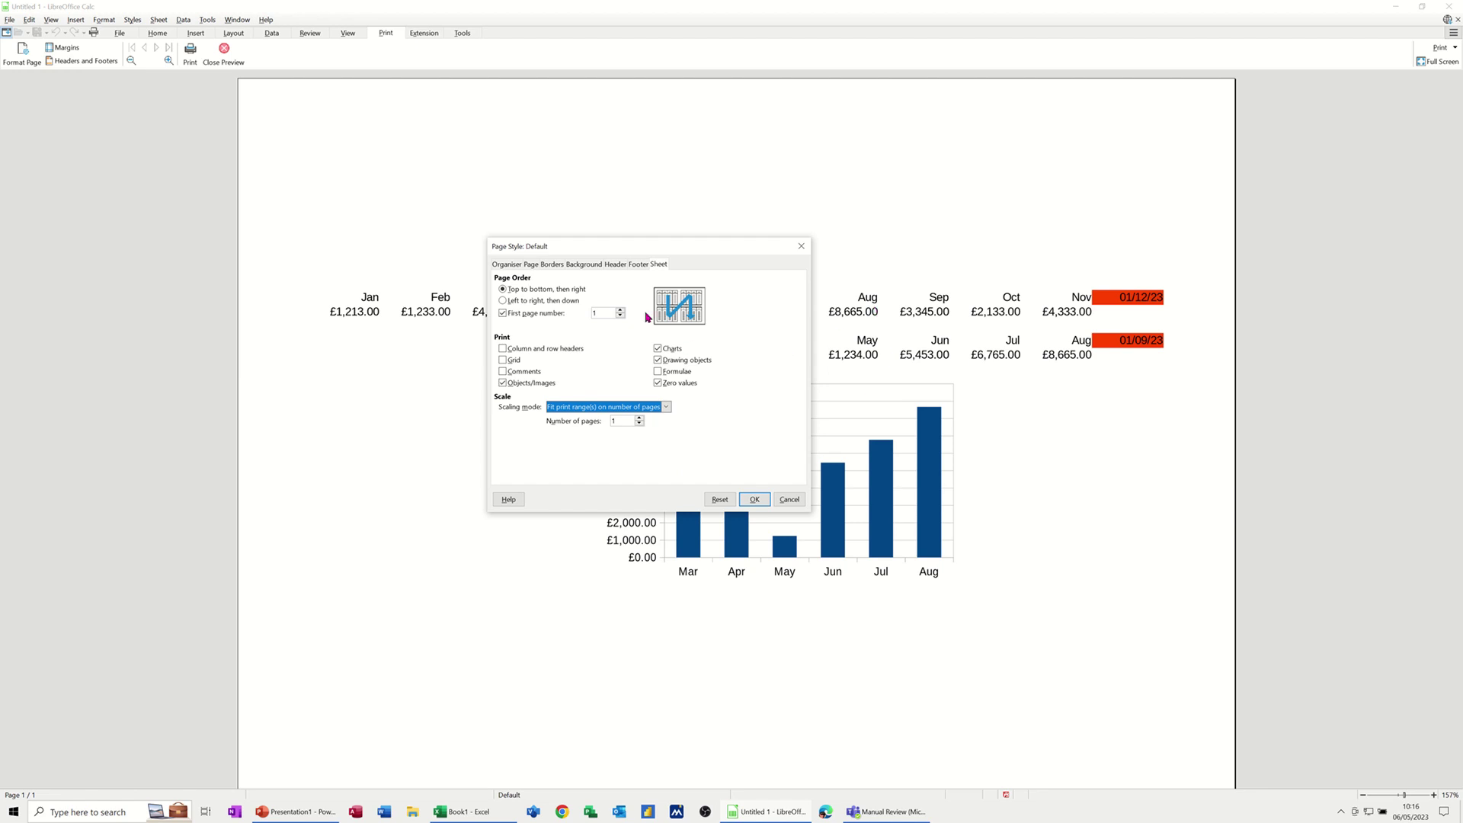
pyautogui.click(531, 264)
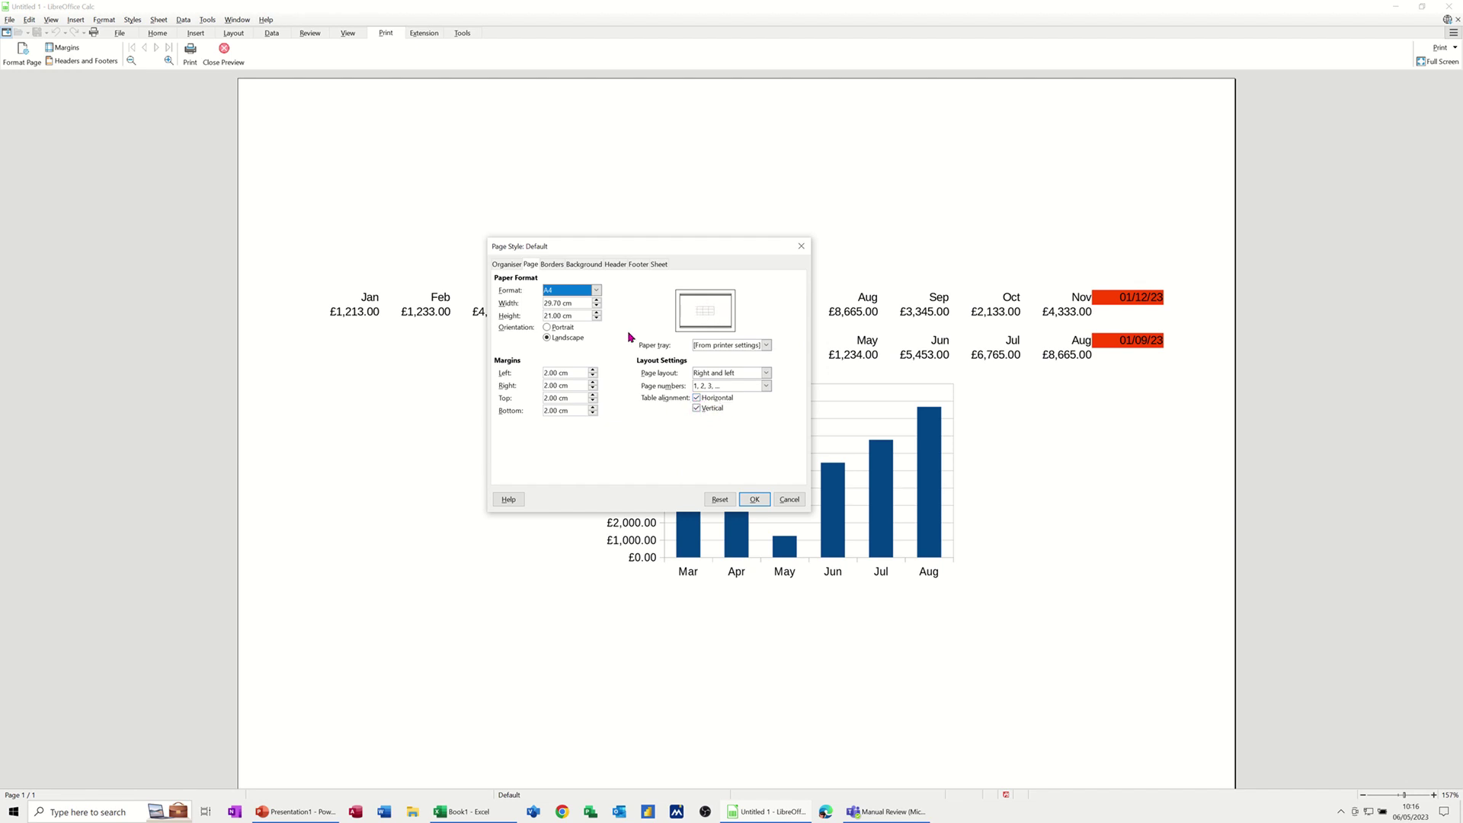
pyautogui.click(616, 265)
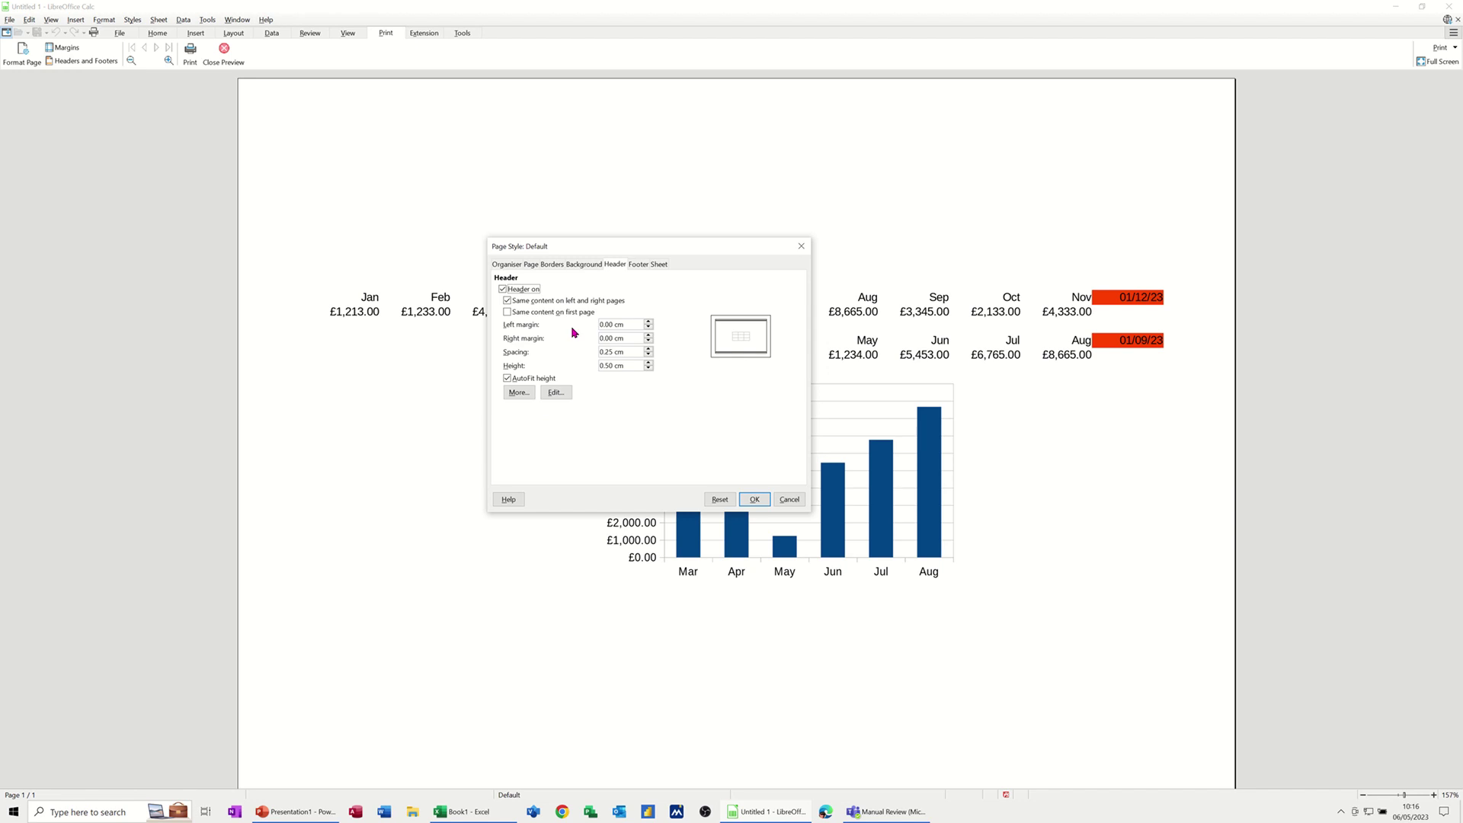
# Step: Apply the page style and bring up the Header editor in Headers and Footers
pyautogui.click(754, 500)
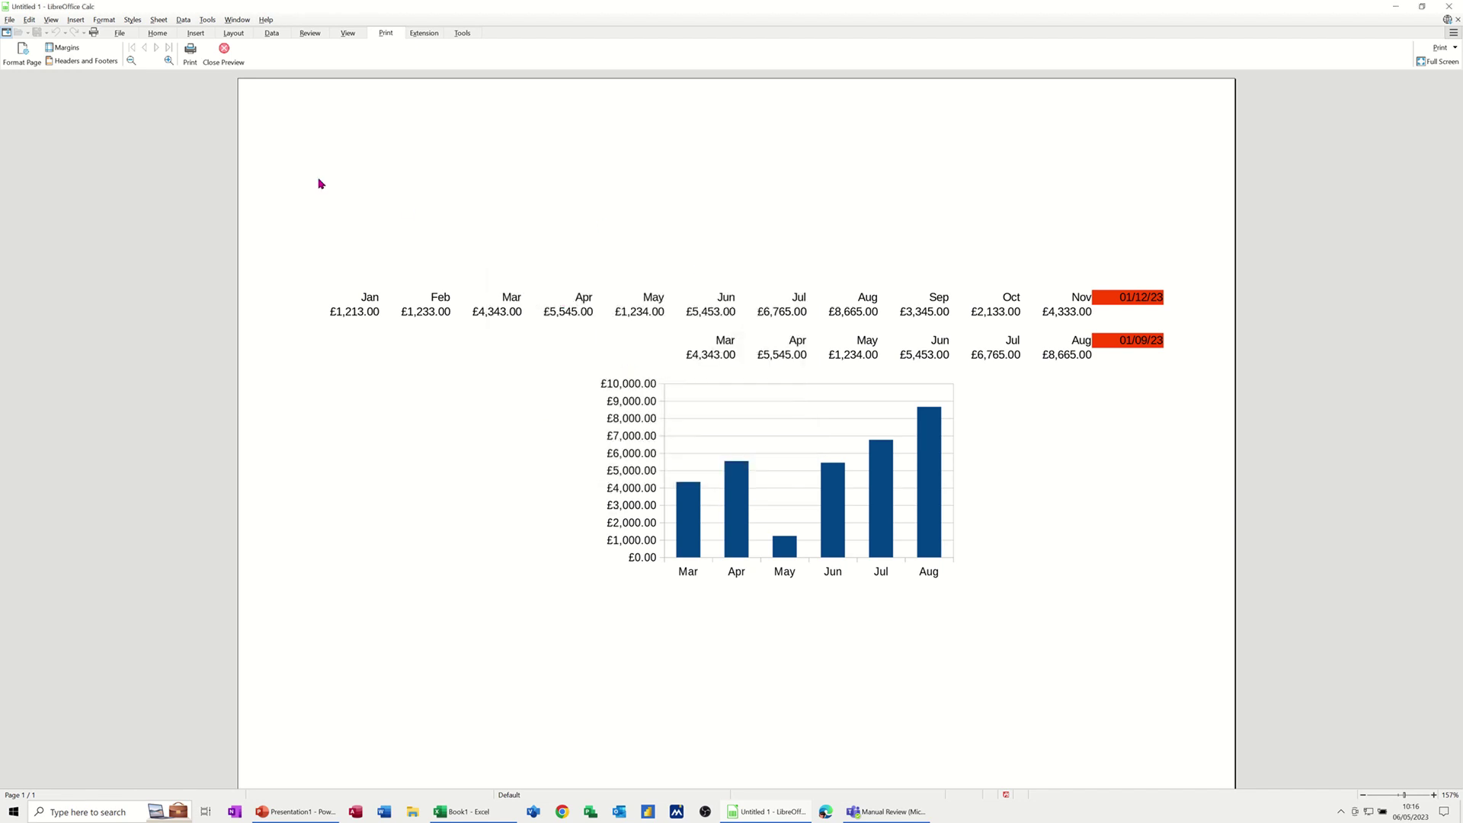
pyautogui.click(85, 64)
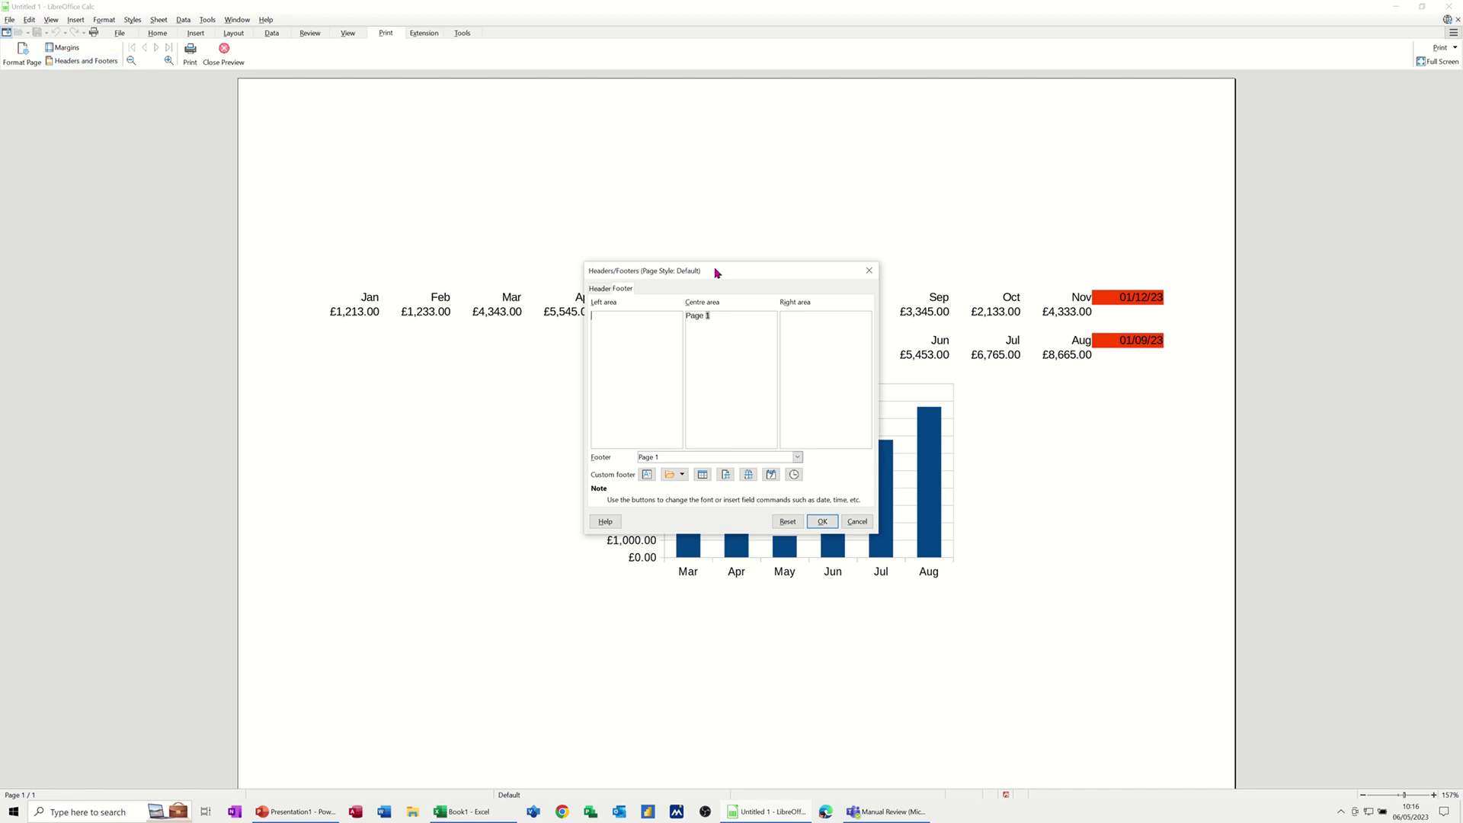
pyautogui.moveTo(750, 273); pyautogui.dragTo(743, 213)
pyautogui.click(593, 227)
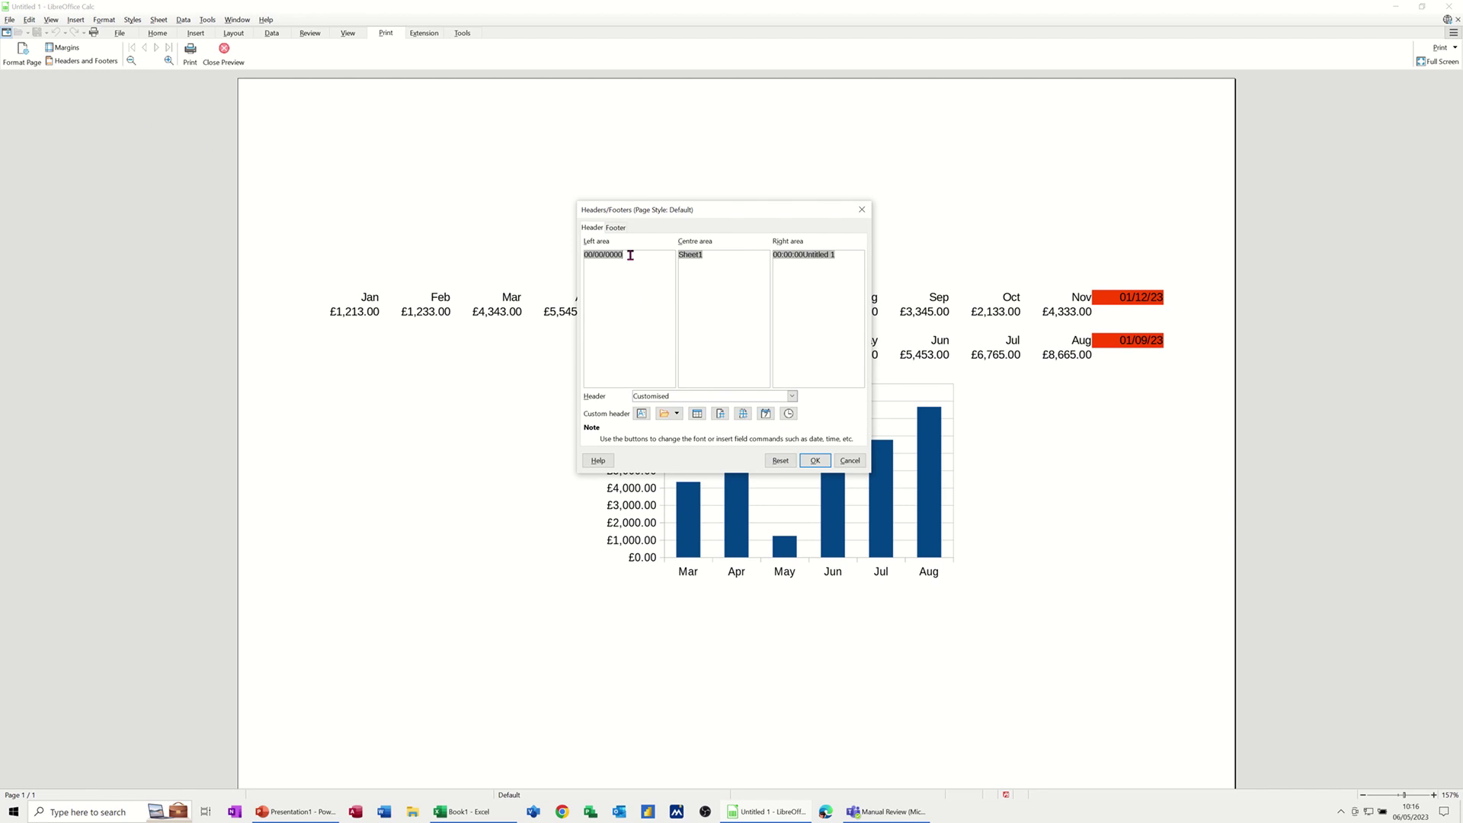
# Step: Delete the date, Sheet1, and time/file name fields from the three header sections
pyautogui.moveTo(631, 255); pyautogui.dragTo(584, 255)
pyautogui.press('Delete')
pyautogui.moveTo(725, 258); pyautogui.dragTo(661, 255)
pyautogui.press('Delete')
pyautogui.moveTo(838, 258); pyautogui.dragTo(728, 257)
pyautogui.press('Delete')
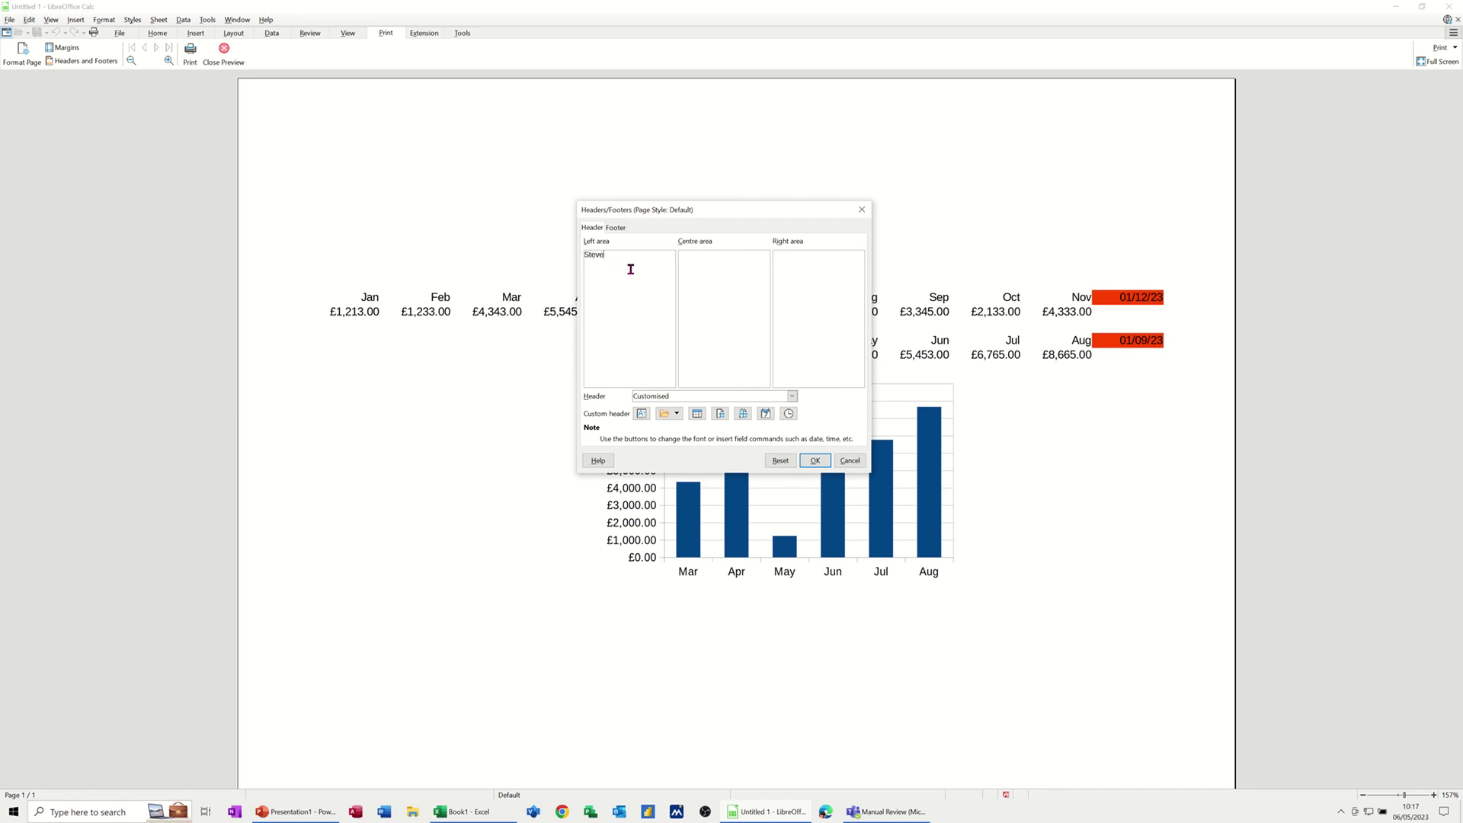
pyautogui.click(706, 255)
# Step: Insert date and time in the header's centre and Path/File Name in its right section
pyautogui.click(766, 416)
pyautogui.click(789, 415)
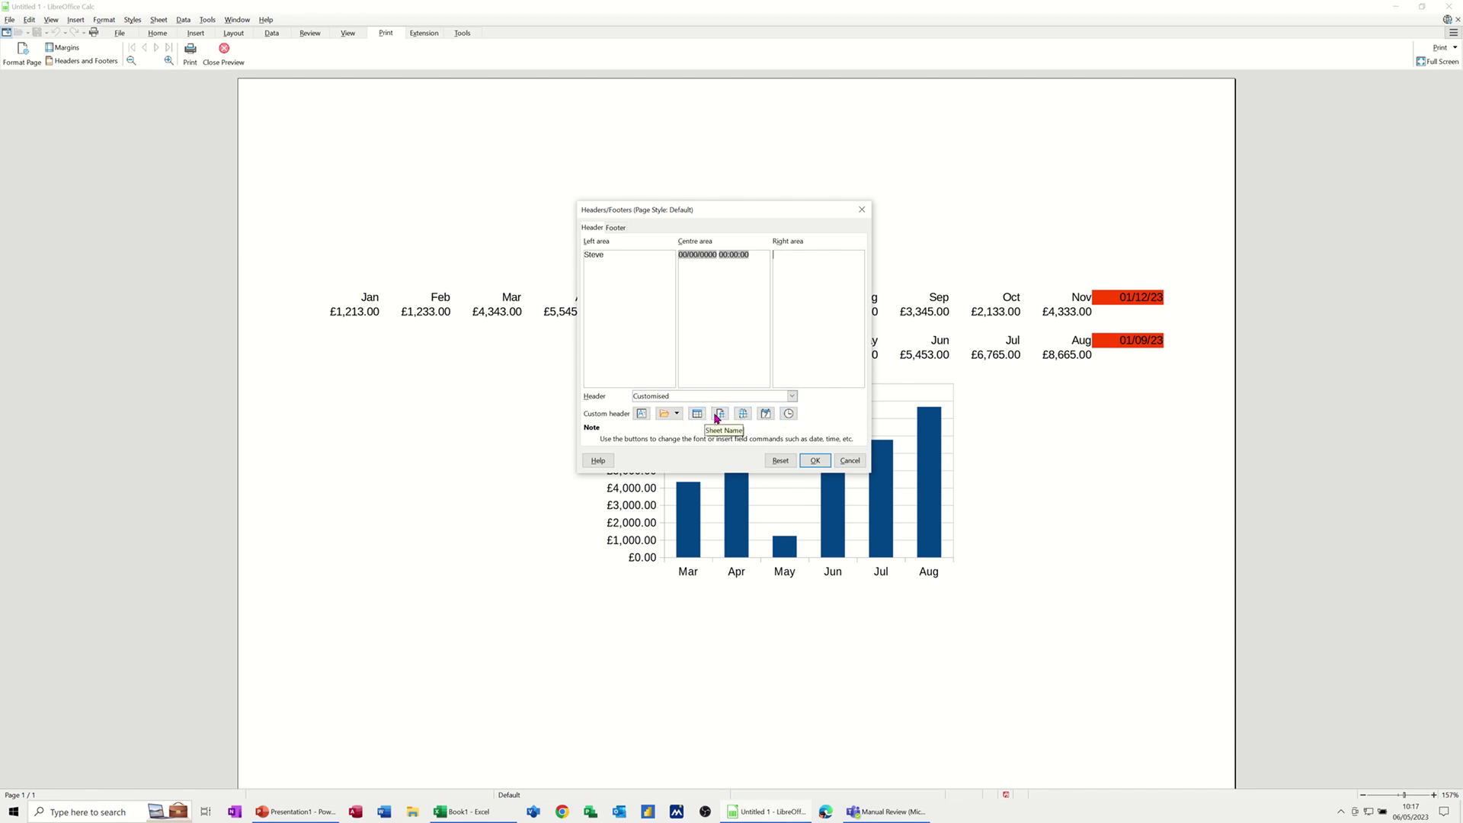
pyautogui.click(678, 414)
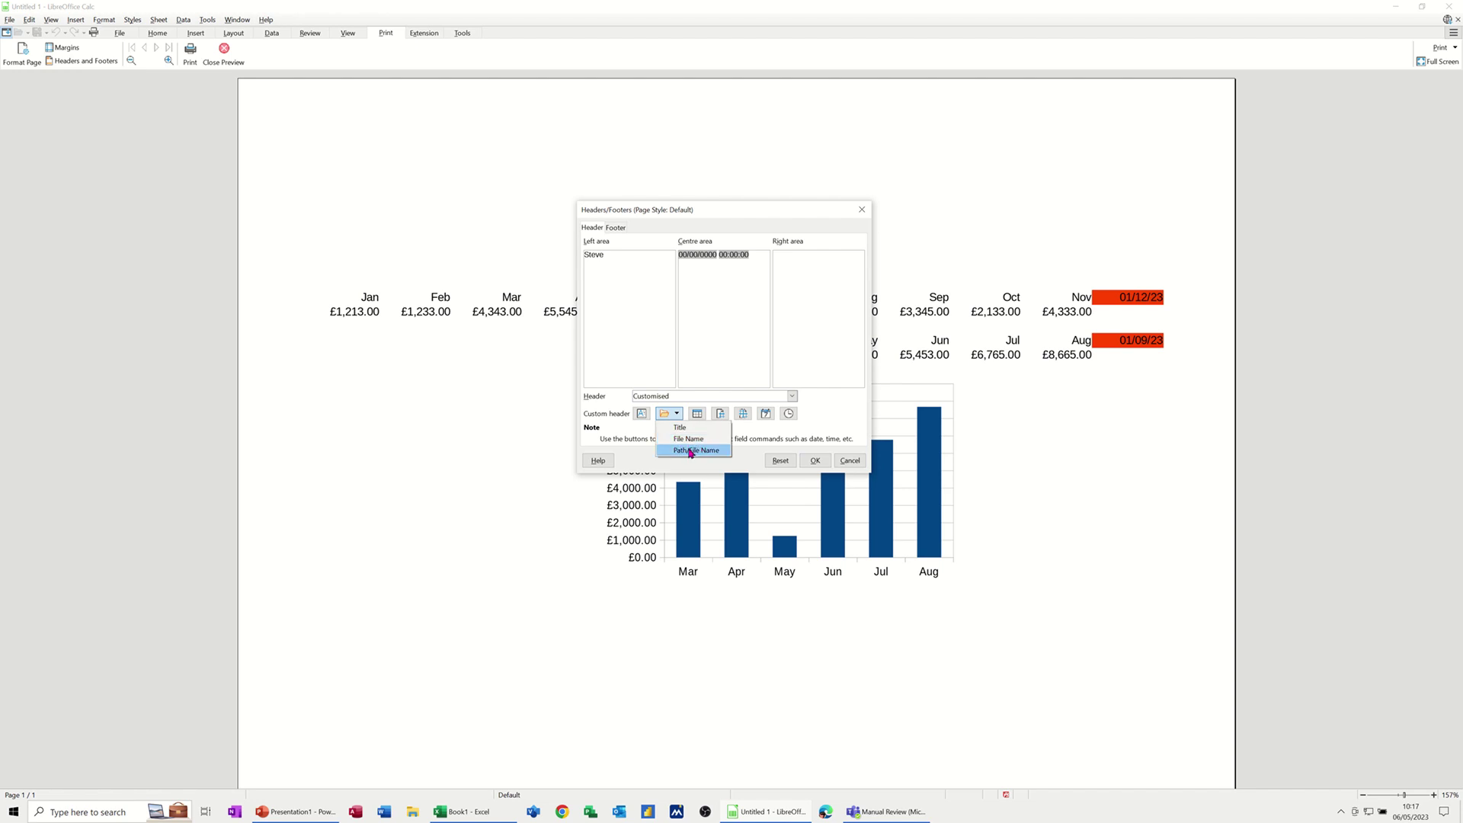
pyautogui.click(691, 452)
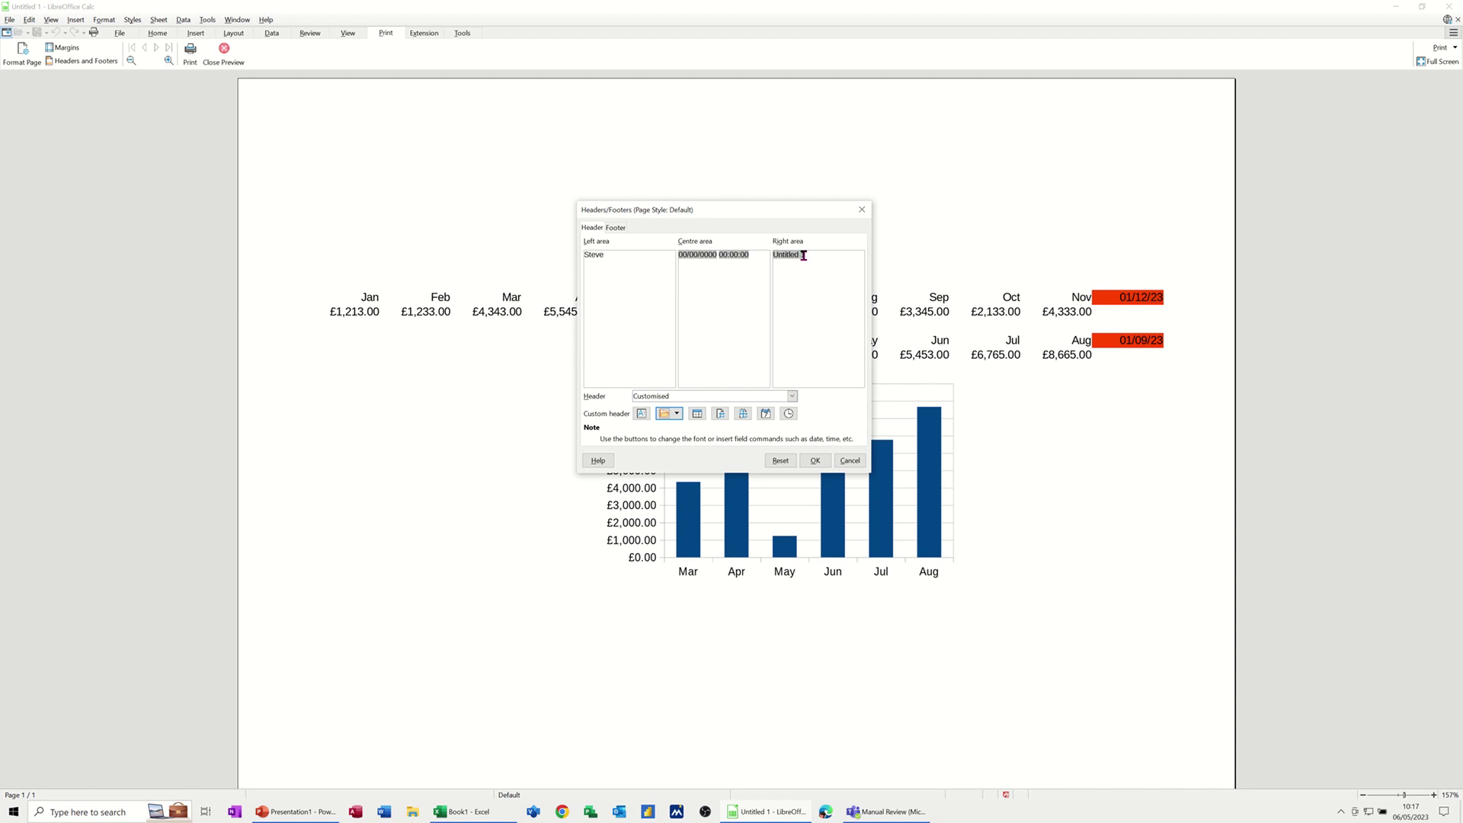
pyautogui.click(793, 396)
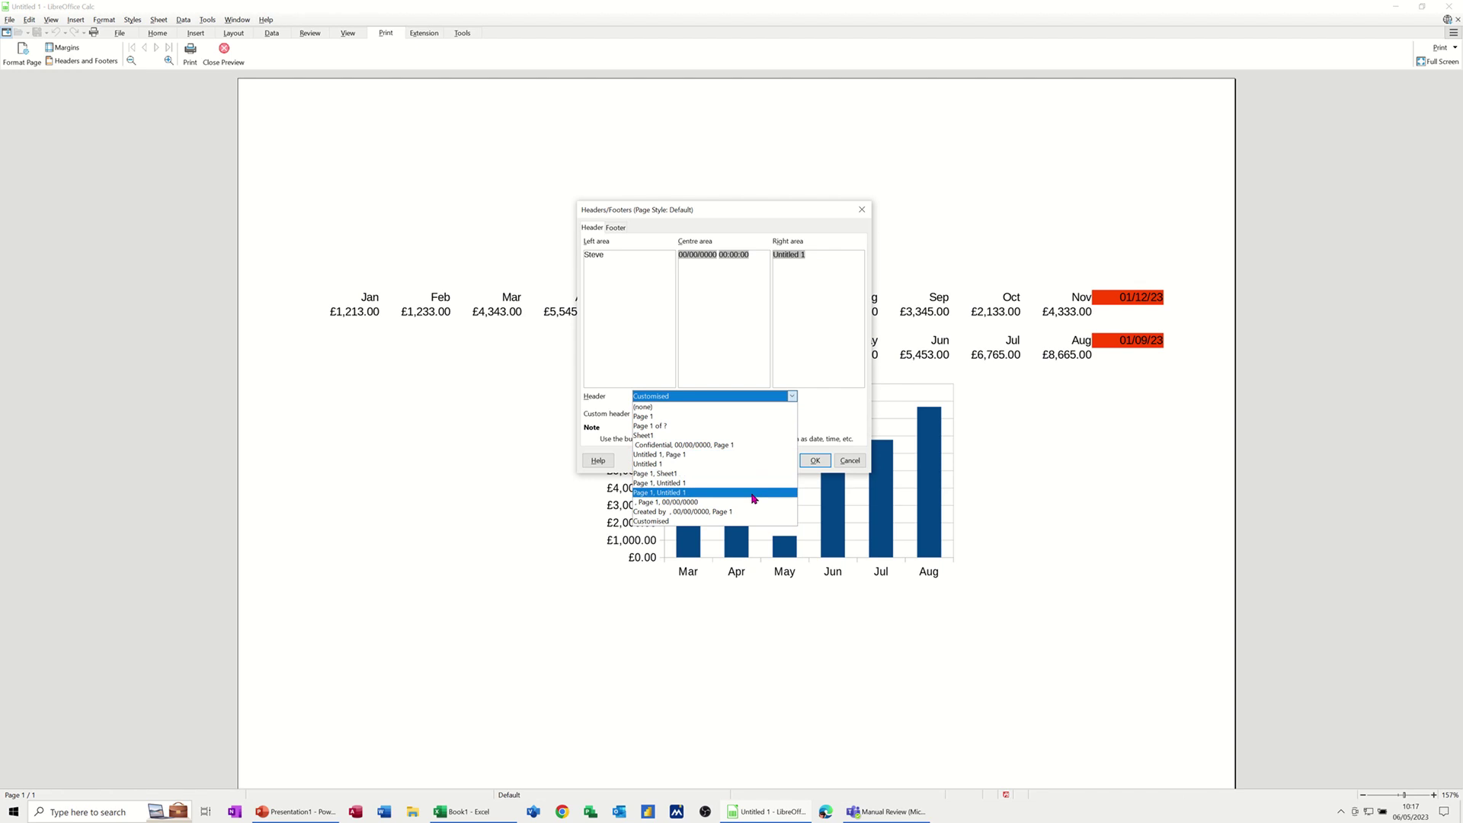
pyautogui.click(811, 376)
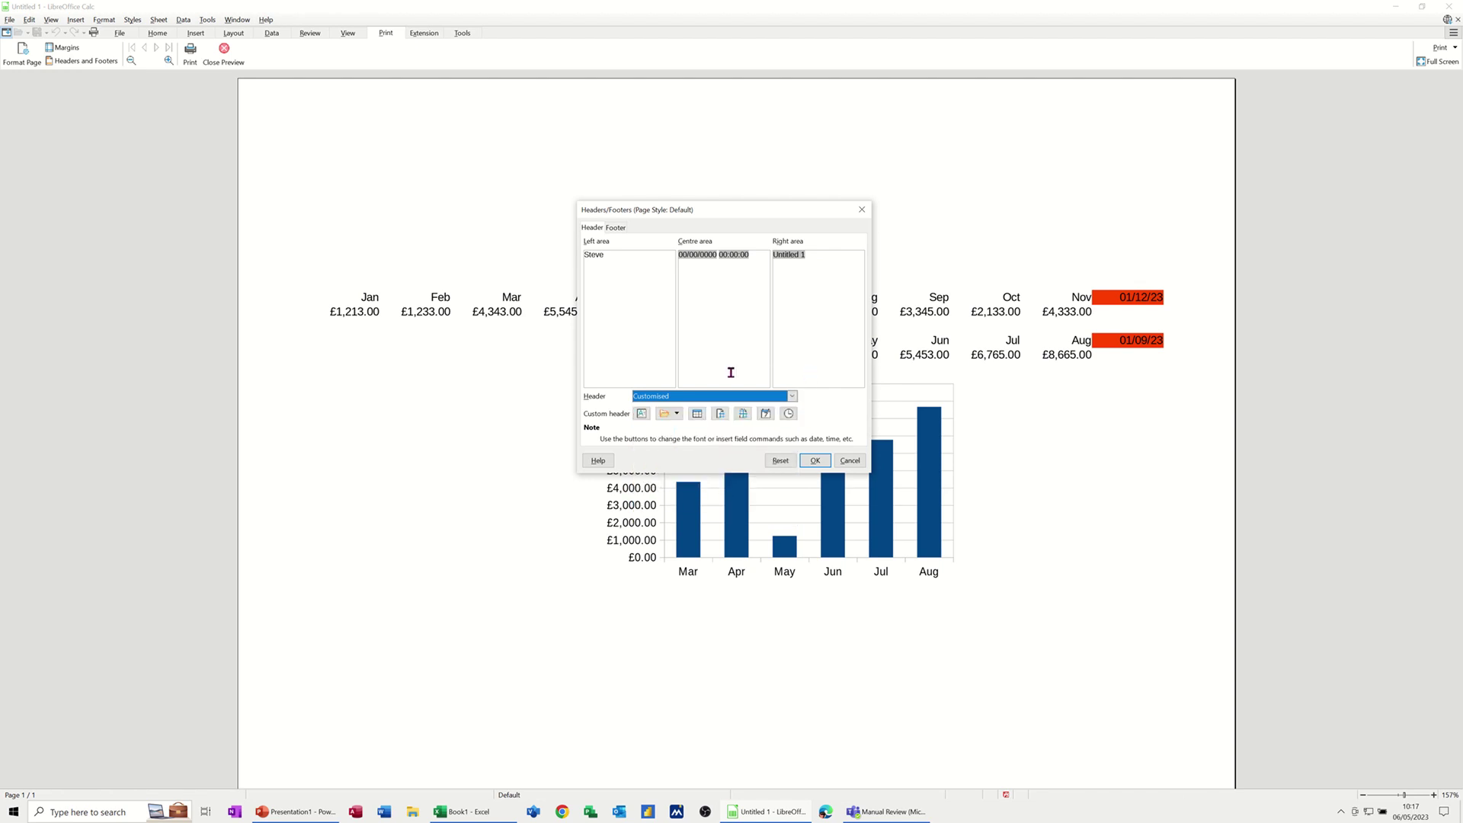
# Step: Make the centred footer read 'Page _ of _' with a total-pages field, and apply
pyautogui.click(617, 228)
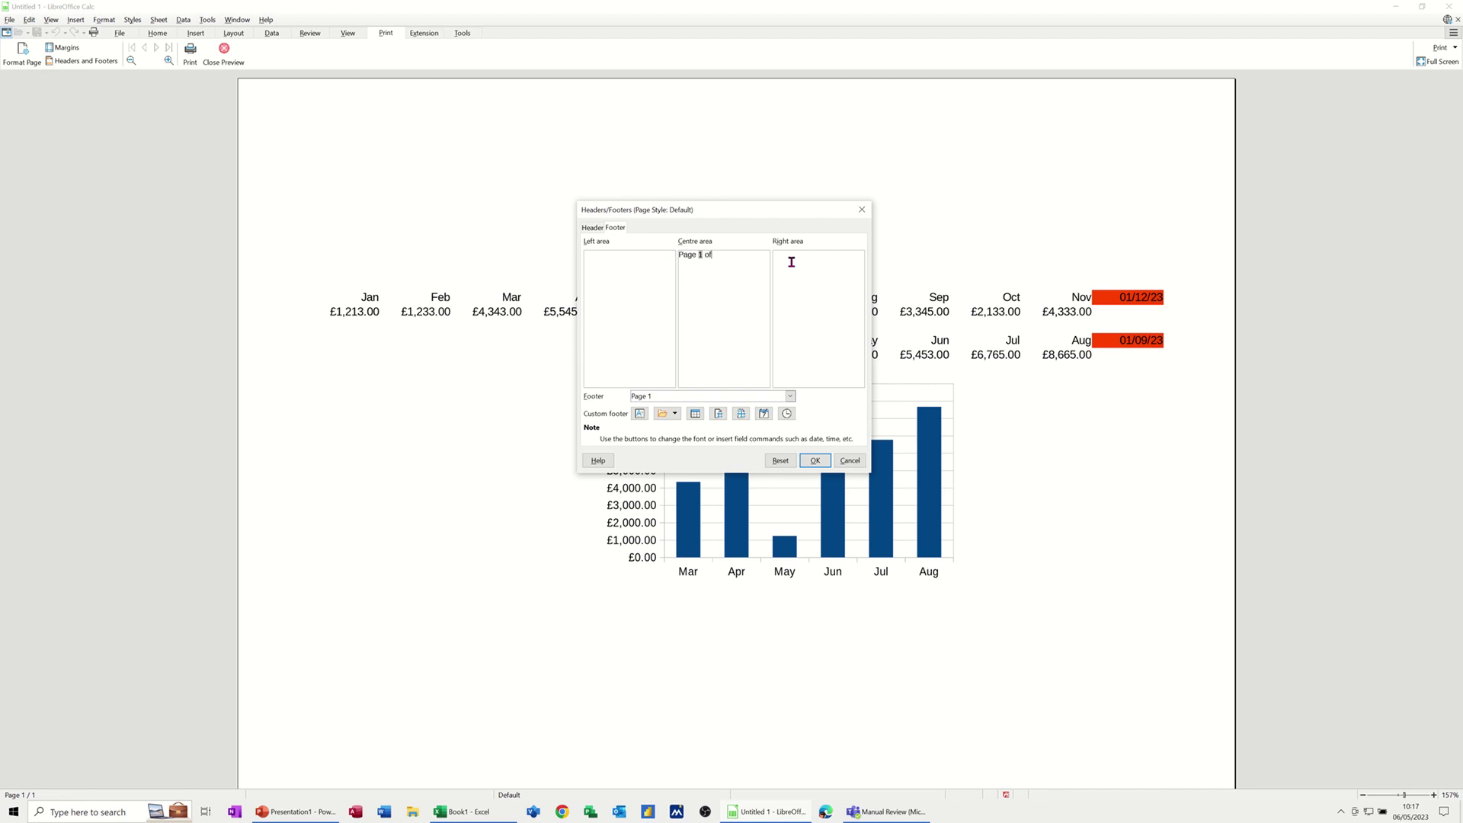
pyautogui.click(741, 415)
pyautogui.click(812, 462)
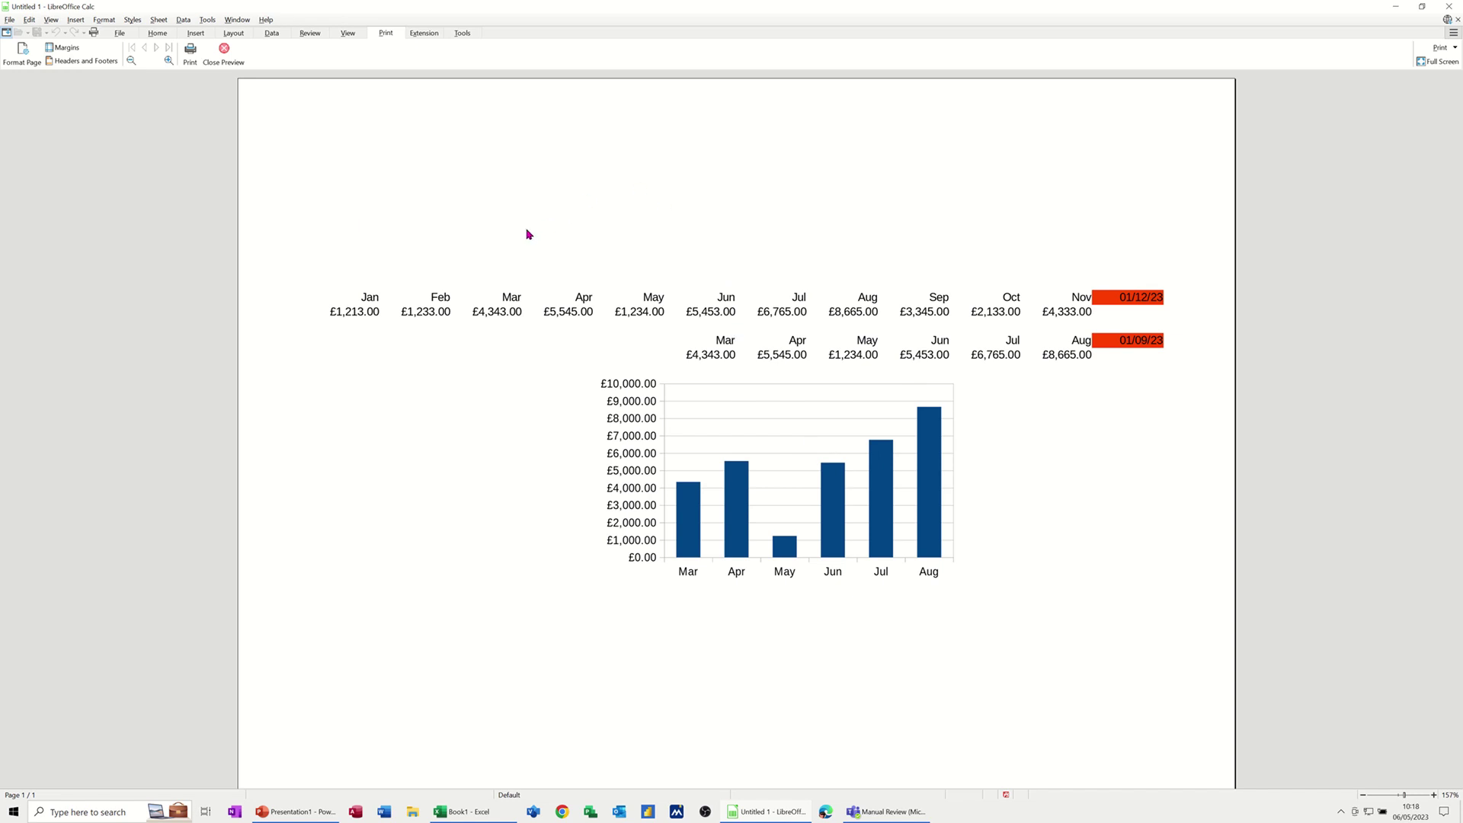
pyautogui.click(225, 52)
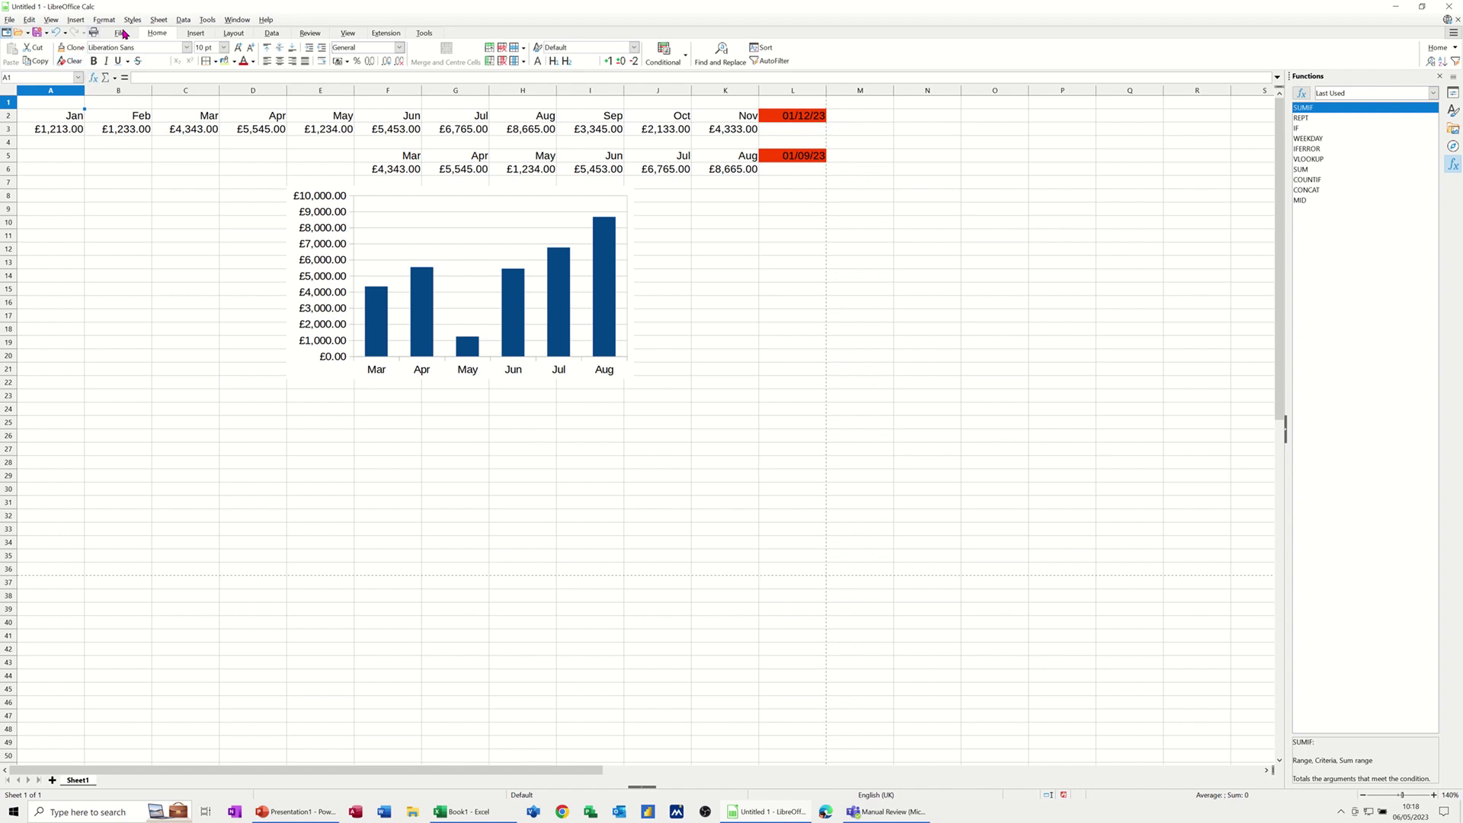
pyautogui.click(347, 32)
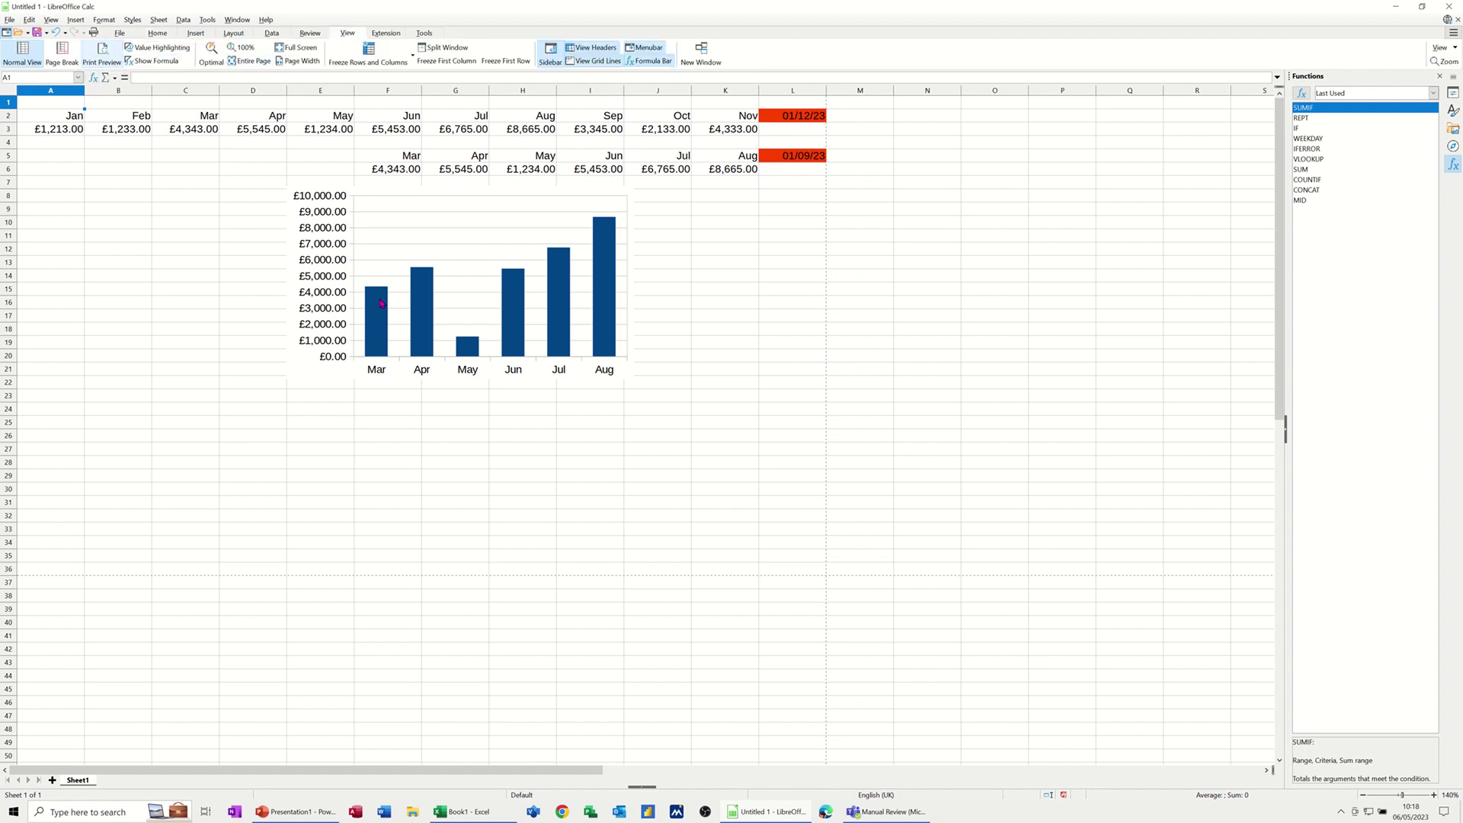
pyautogui.hotkey('ctrl', 'shift', 'o')
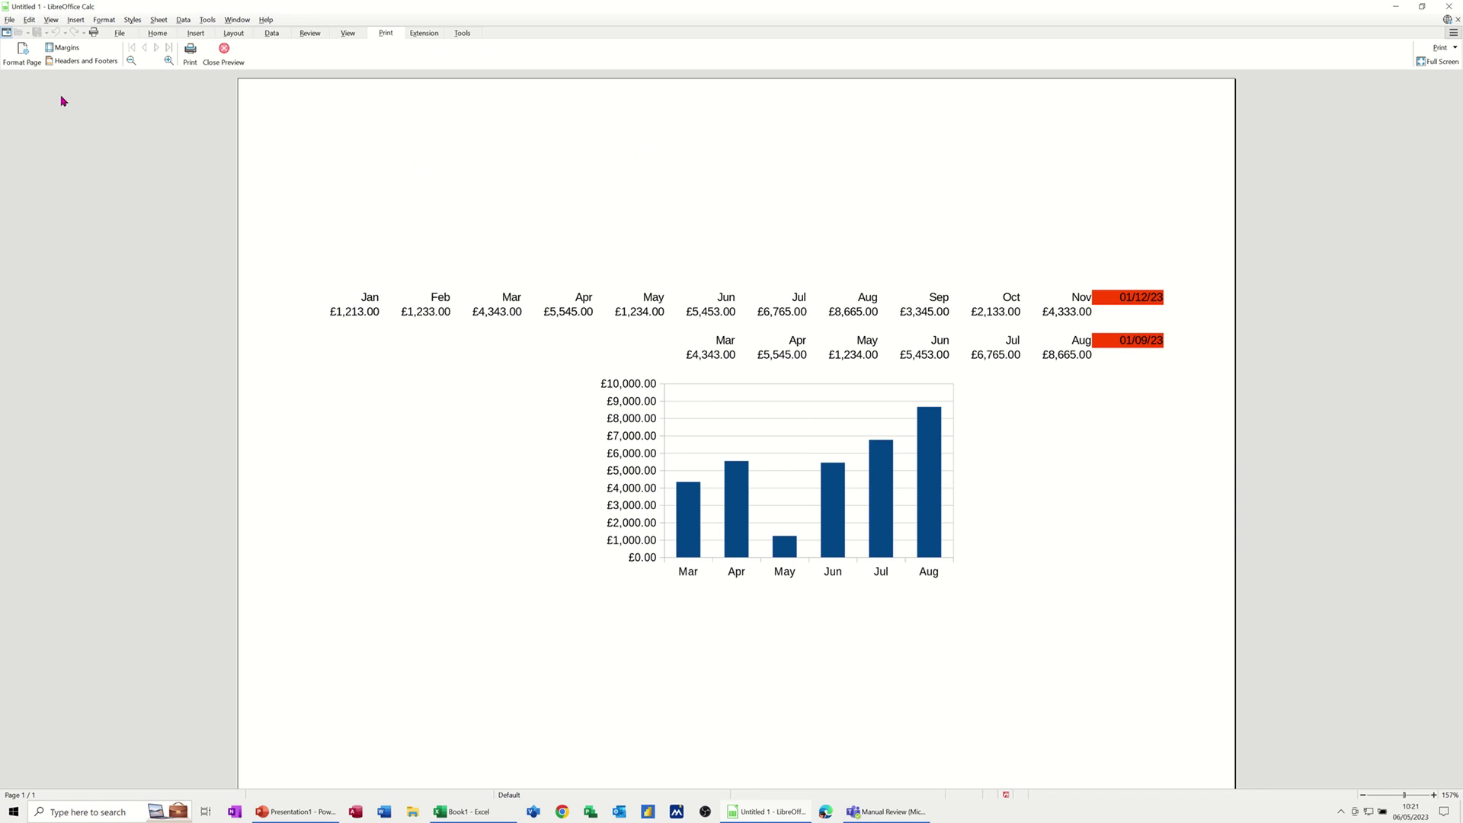
pyautogui.click(23, 55)
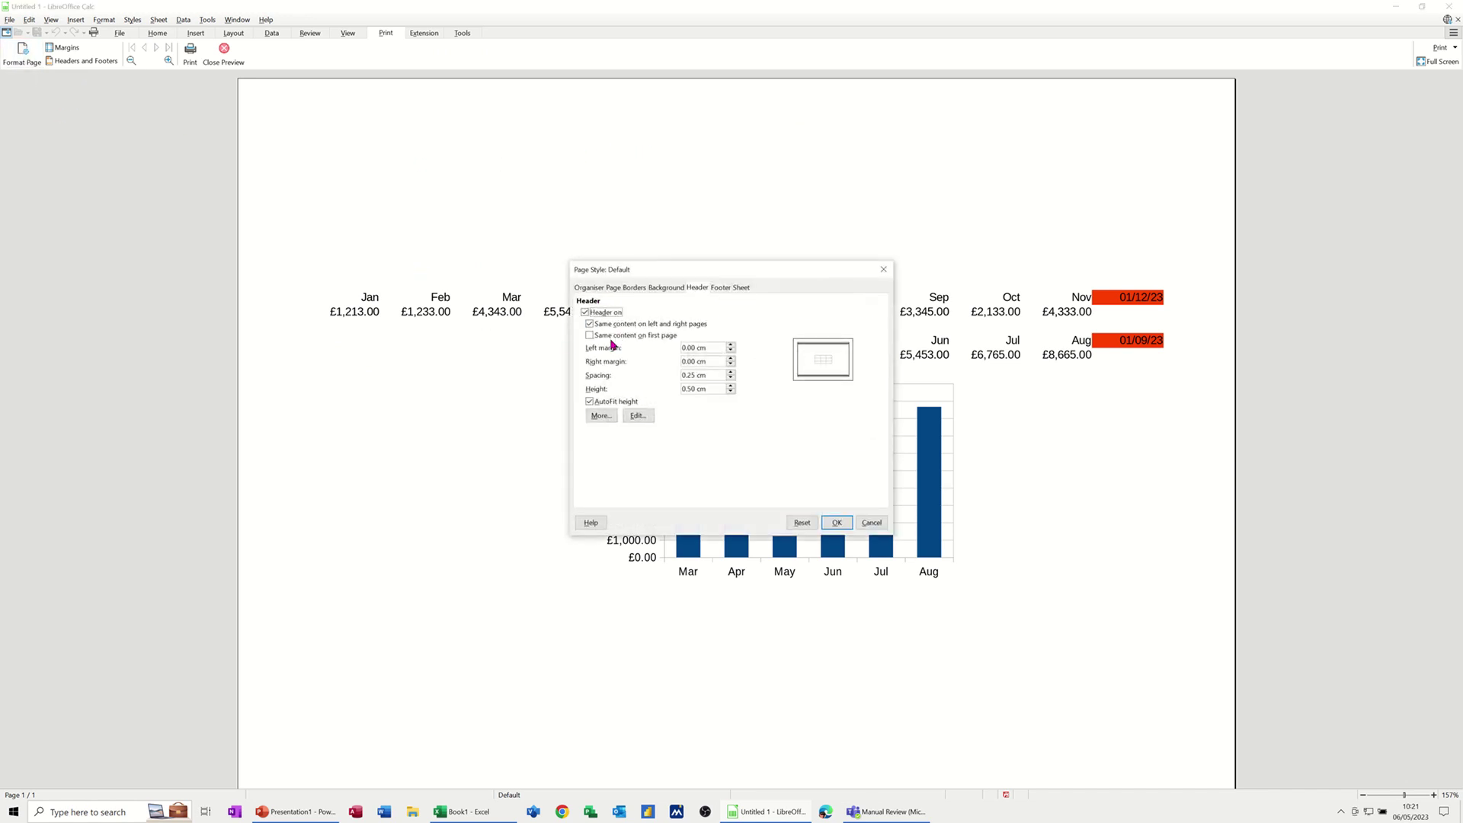
# Step: Tick 'Same content on first page' for both the header and the footer
pyautogui.click(590, 336)
pyautogui.click(837, 523)
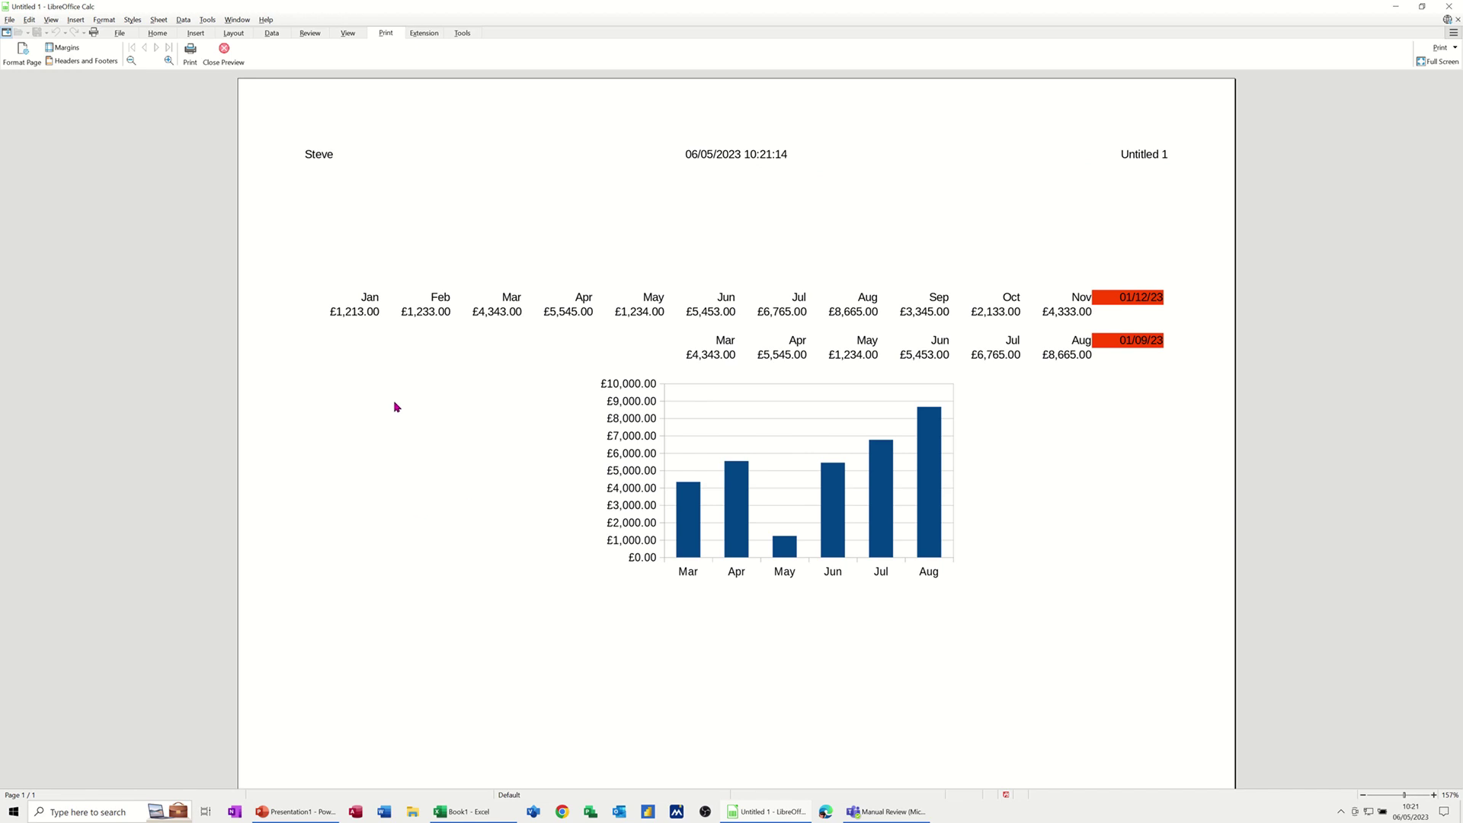
pyautogui.scroll(-1, 396, 406)
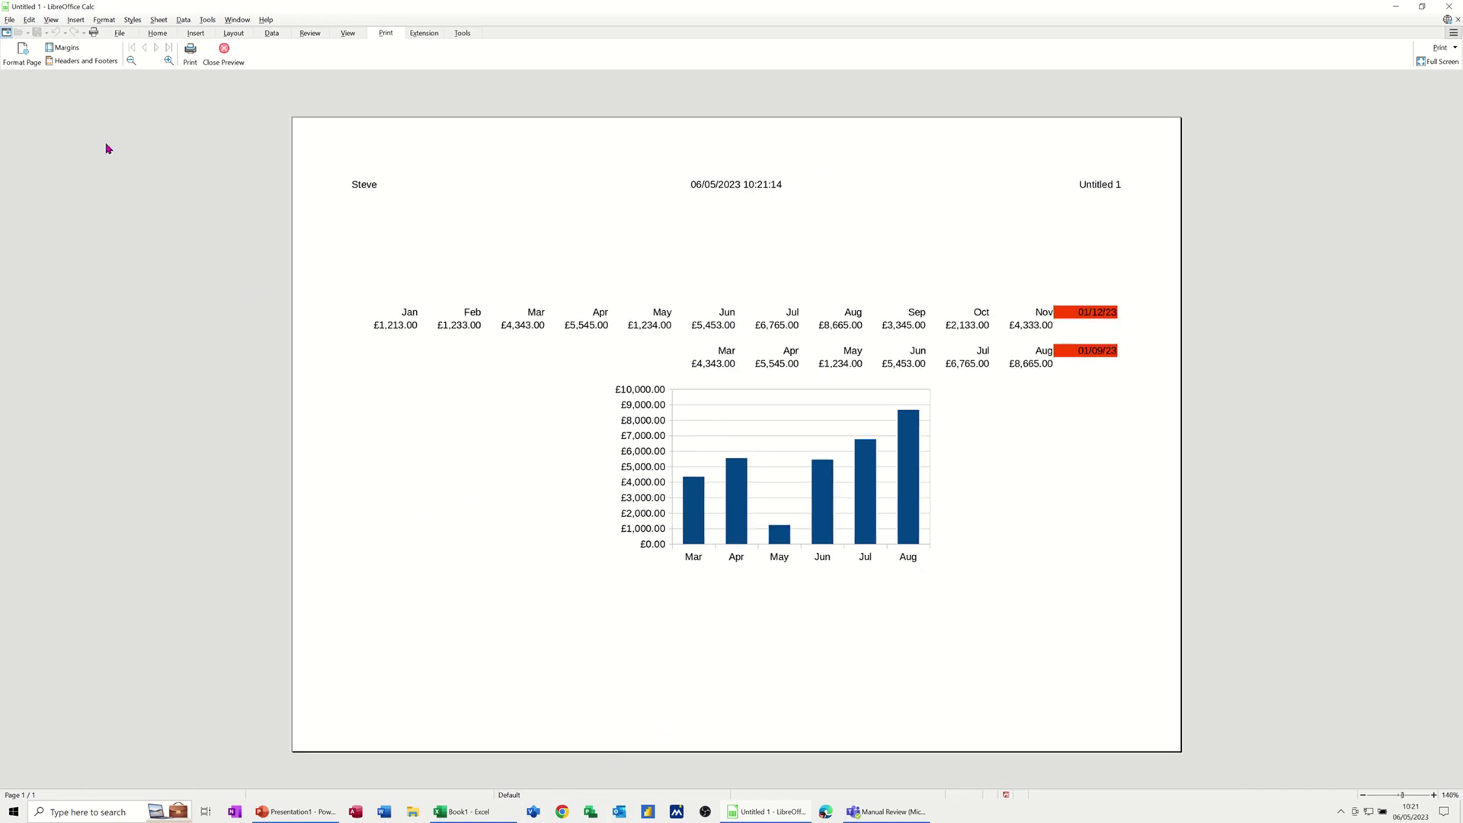
pyautogui.click(21, 53)
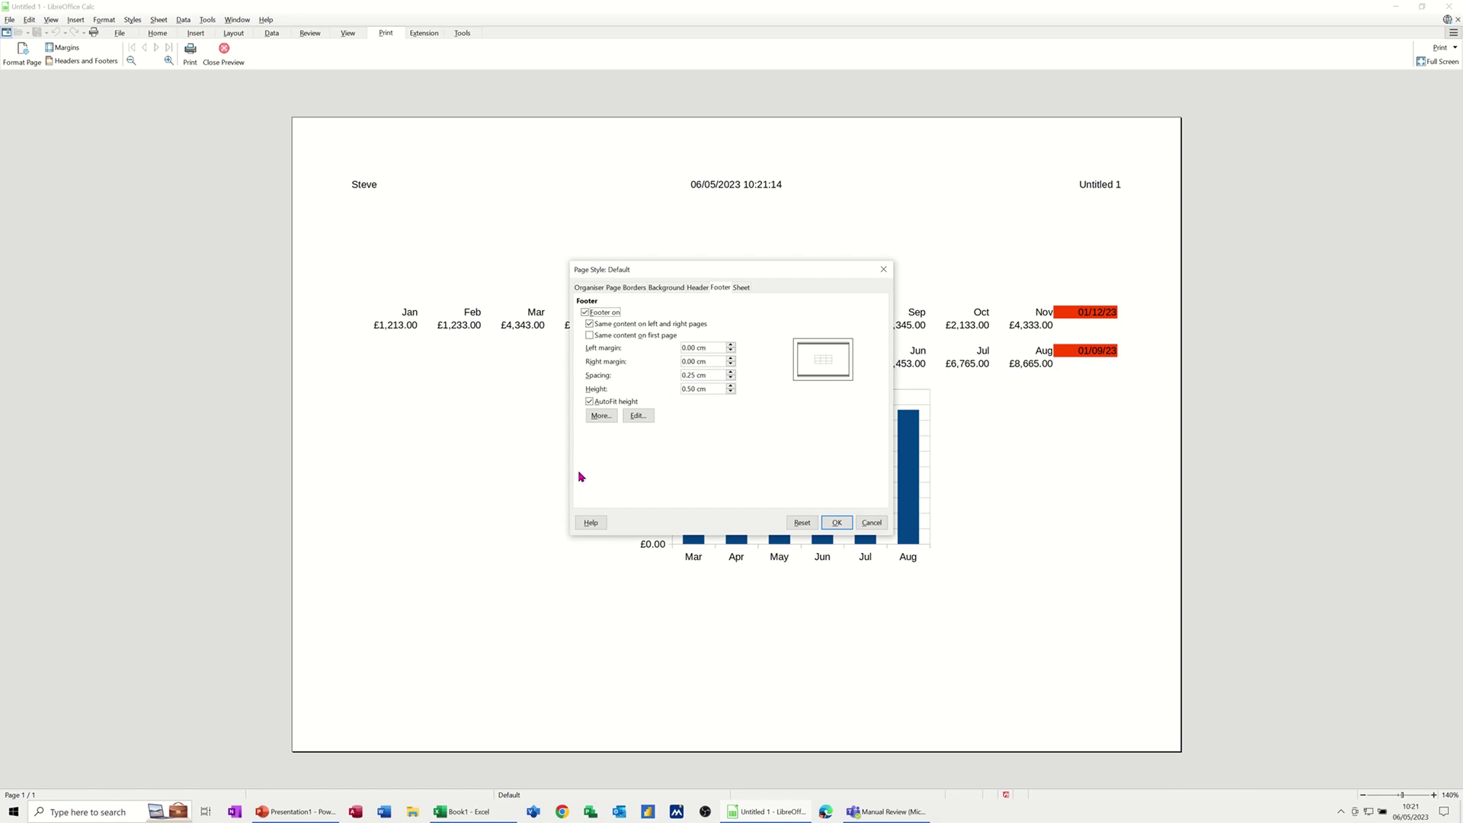
pyautogui.click(590, 335)
pyautogui.click(836, 523)
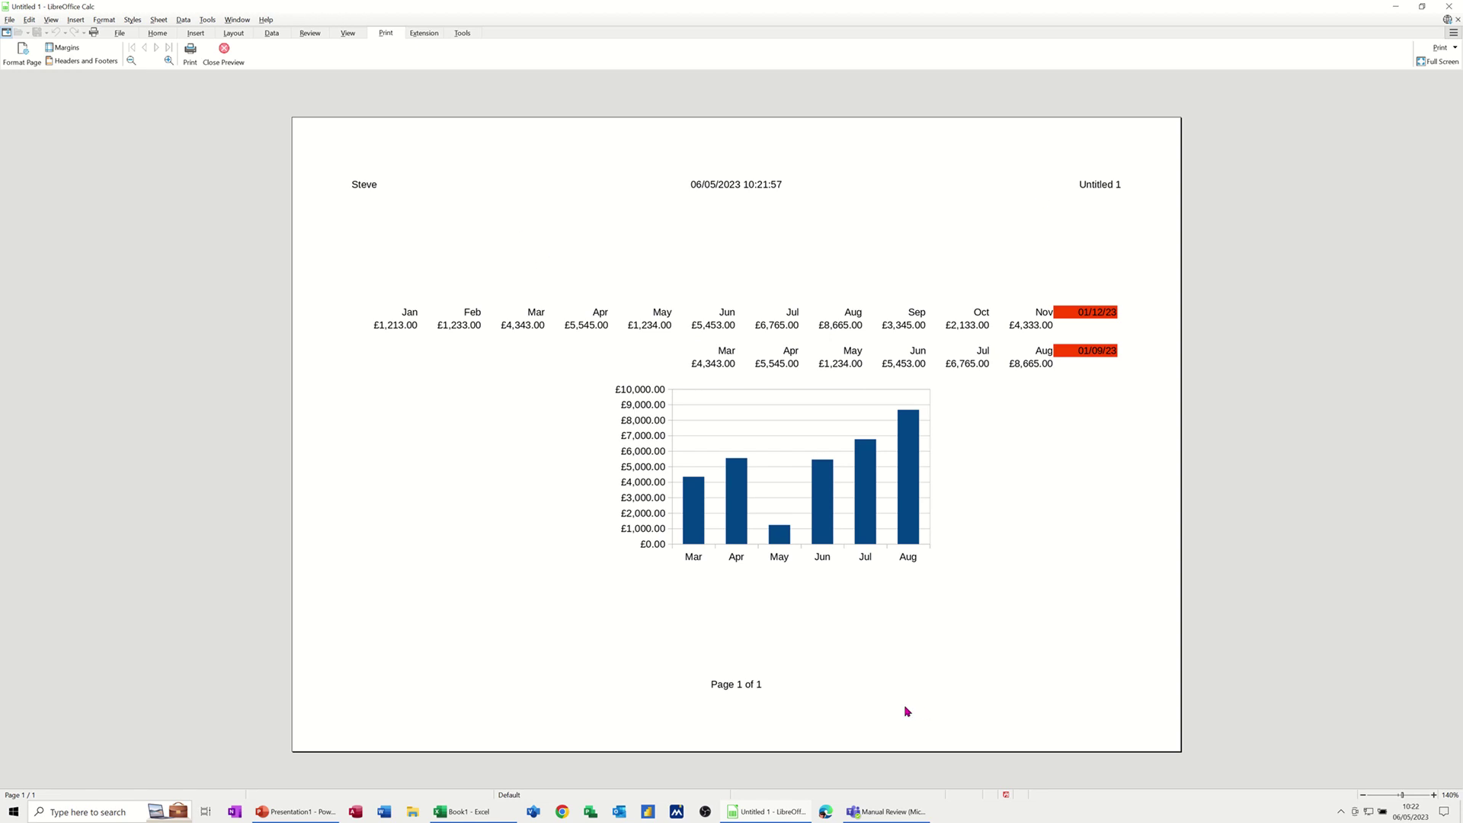
# Step: Close the preview and define A2:E3, the Jan–May figures, as the print area
pyautogui.click(224, 53)
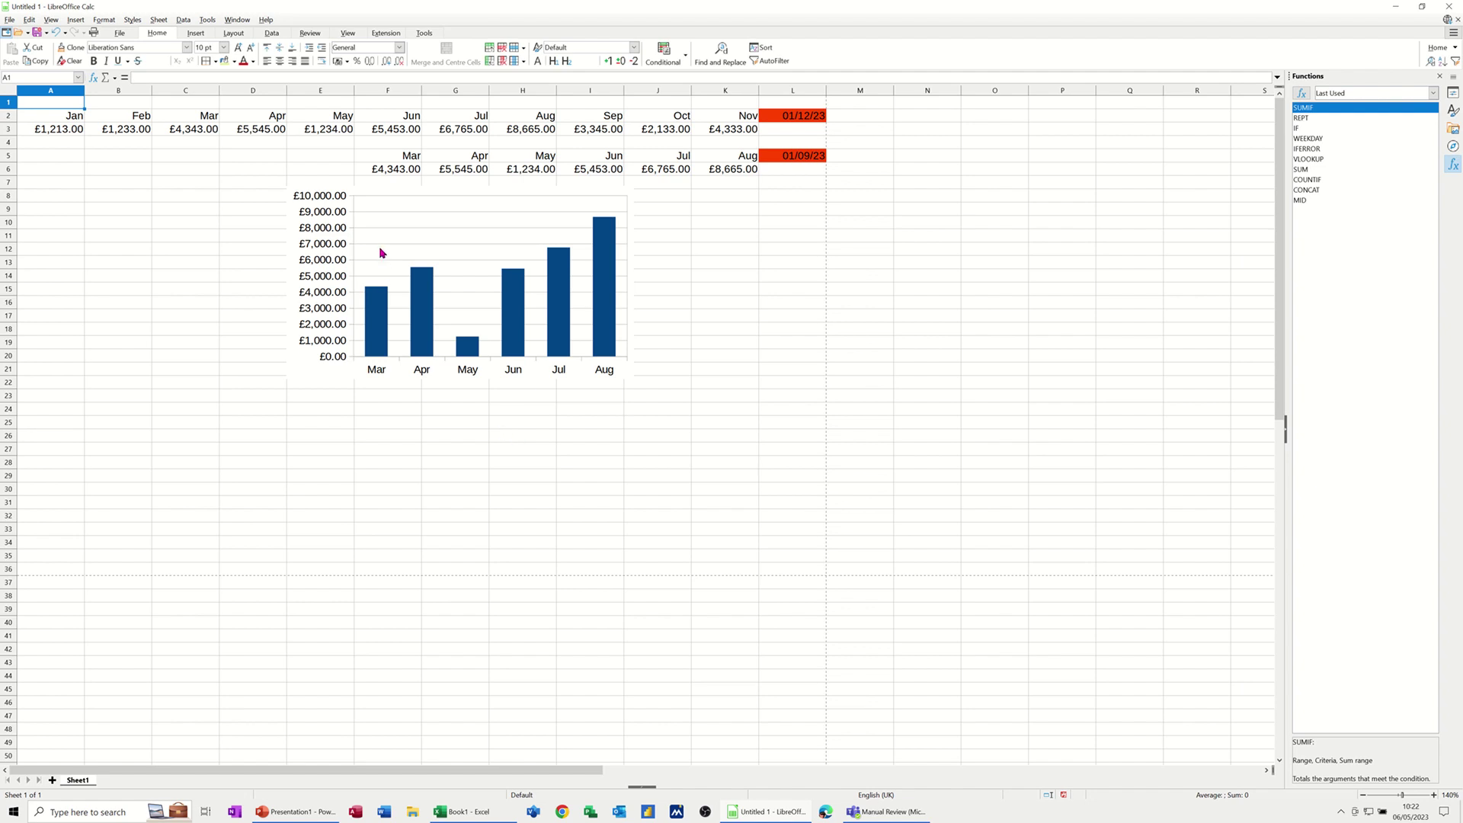
pyautogui.click(234, 34)
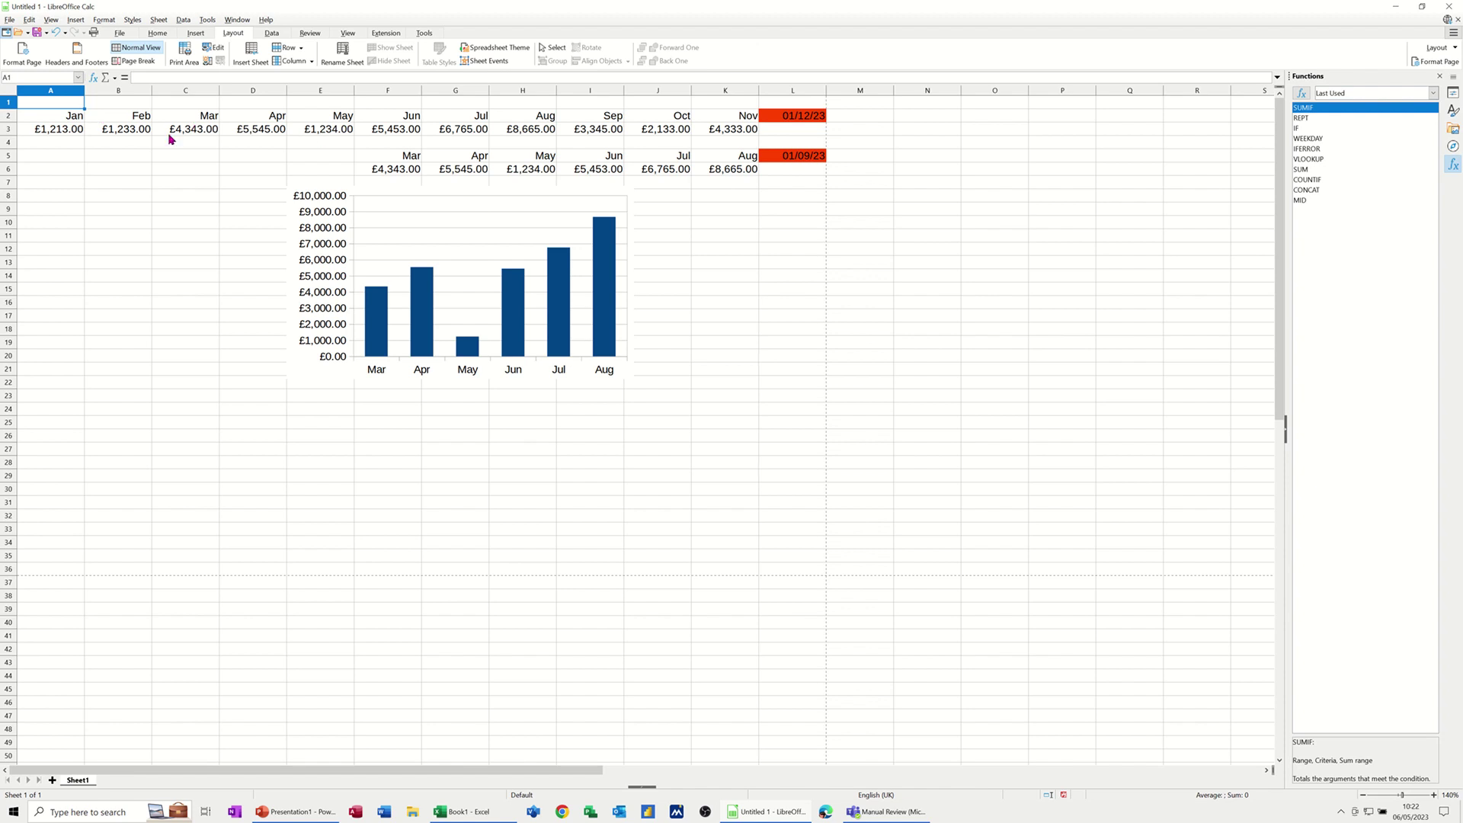
pyautogui.moveTo(62, 118); pyautogui.dragTo(315, 131)
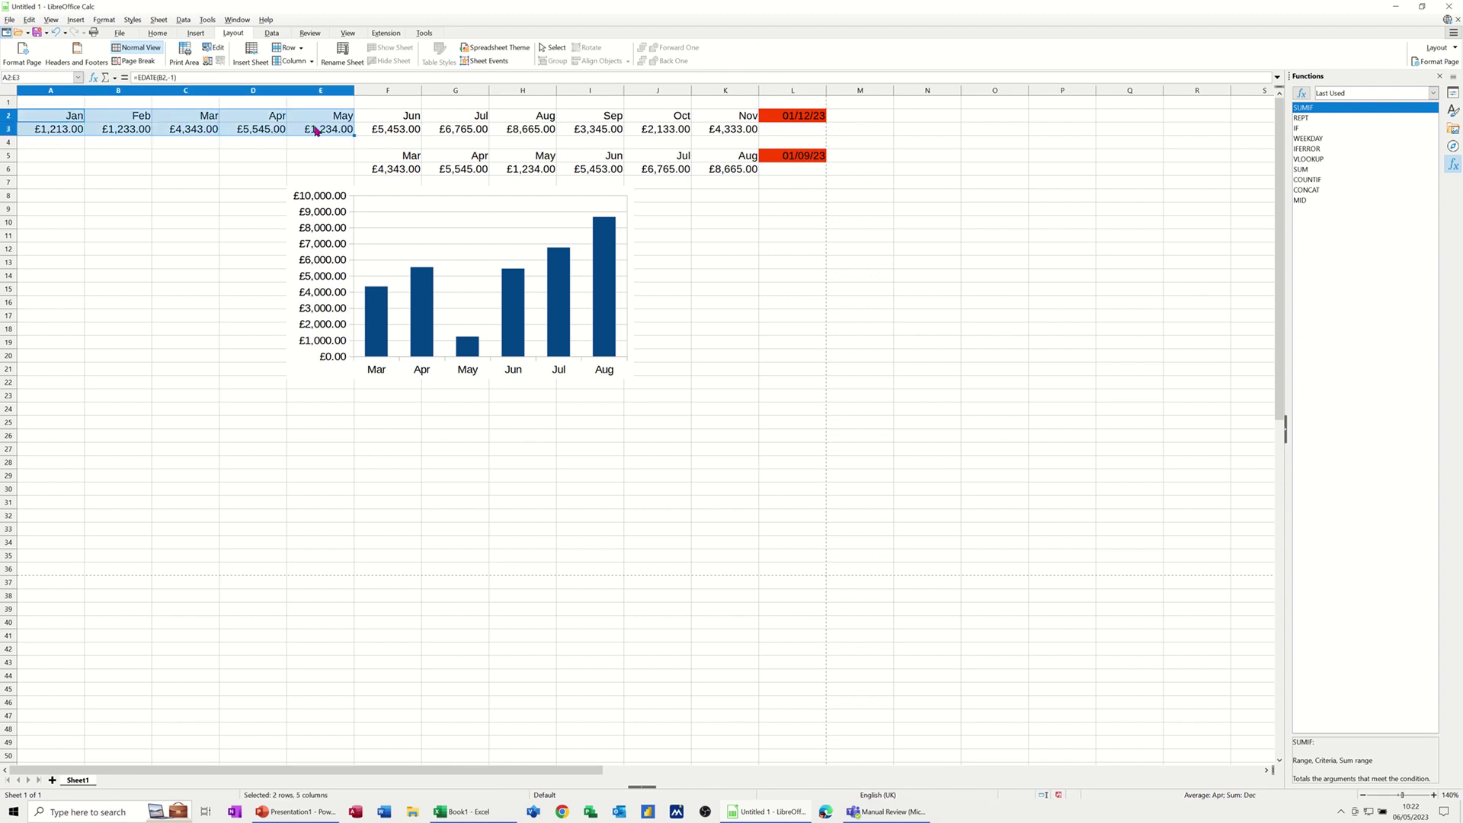
pyautogui.click(184, 54)
pyautogui.click(348, 33)
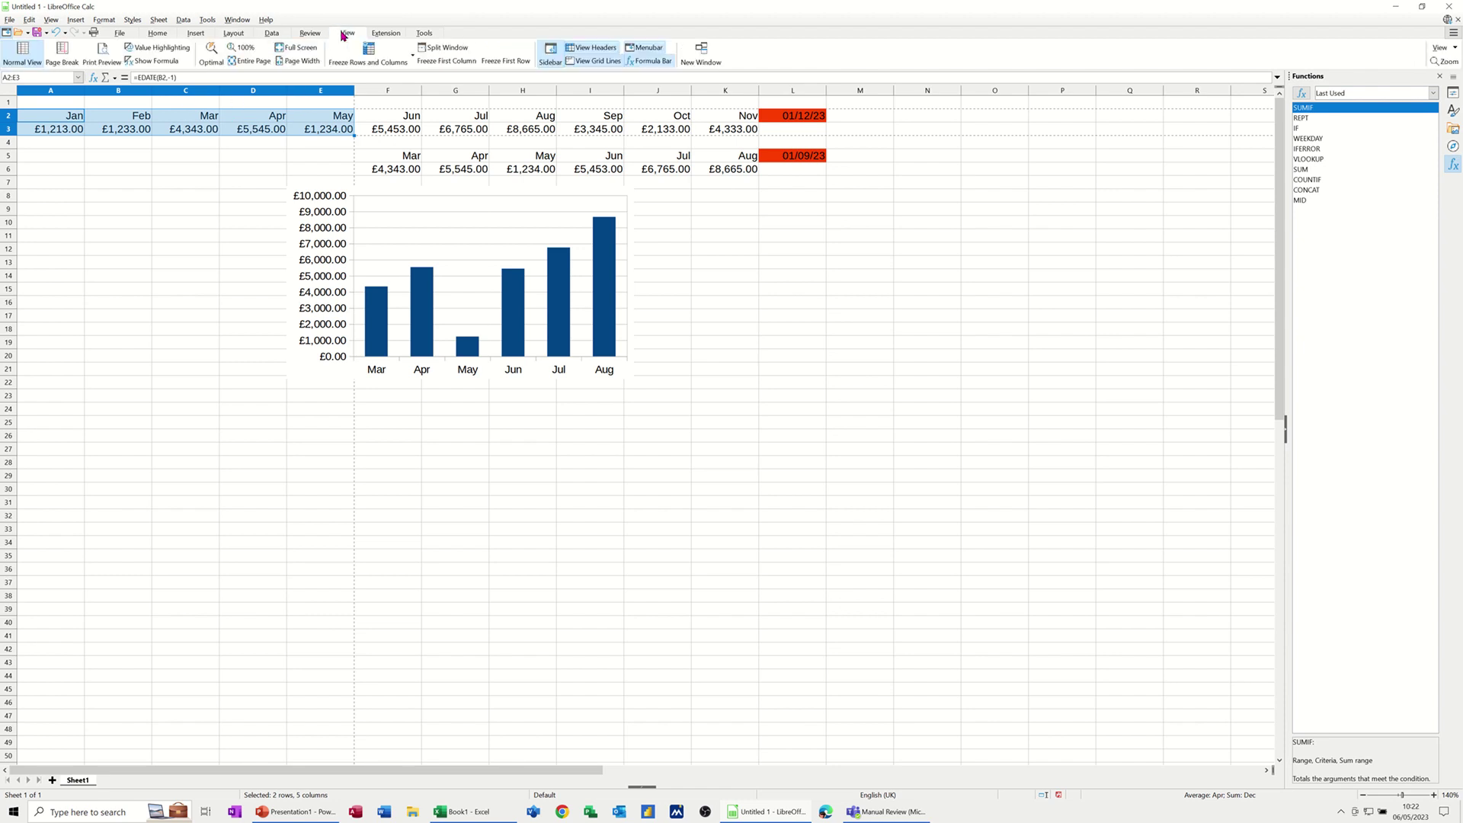
pyautogui.click(102, 52)
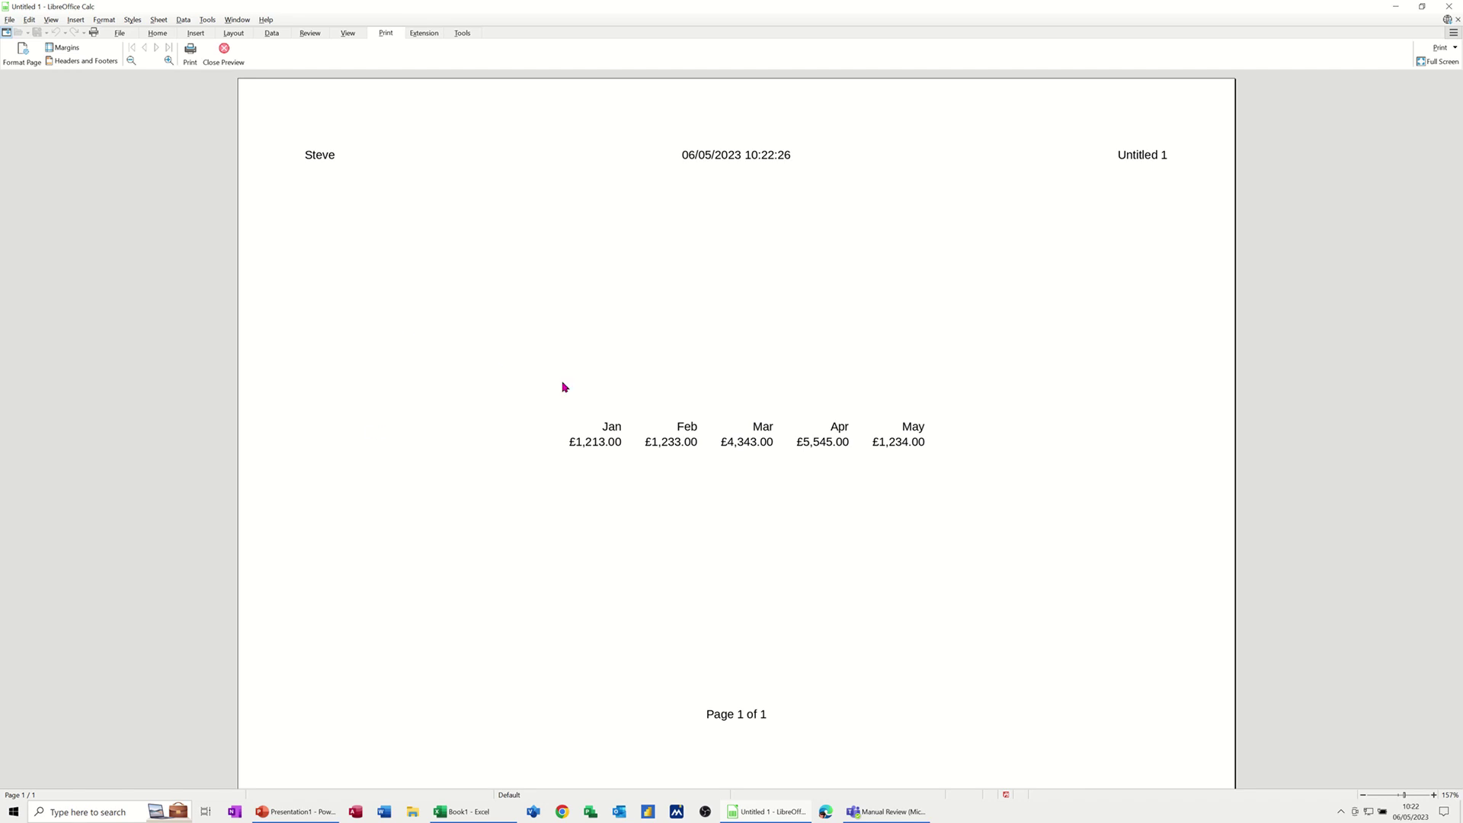
pyautogui.click(22, 52)
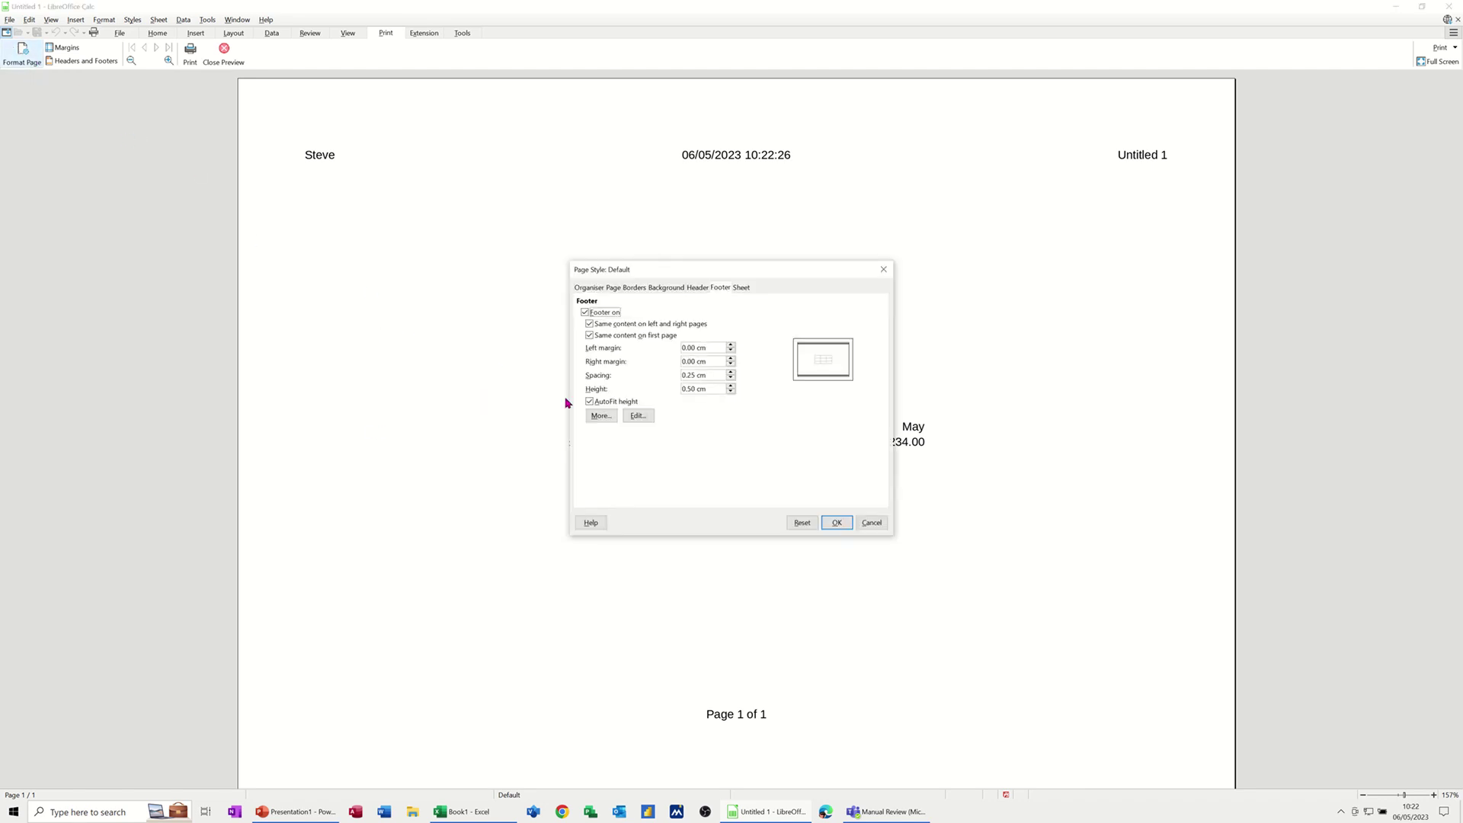
pyautogui.click(613, 289)
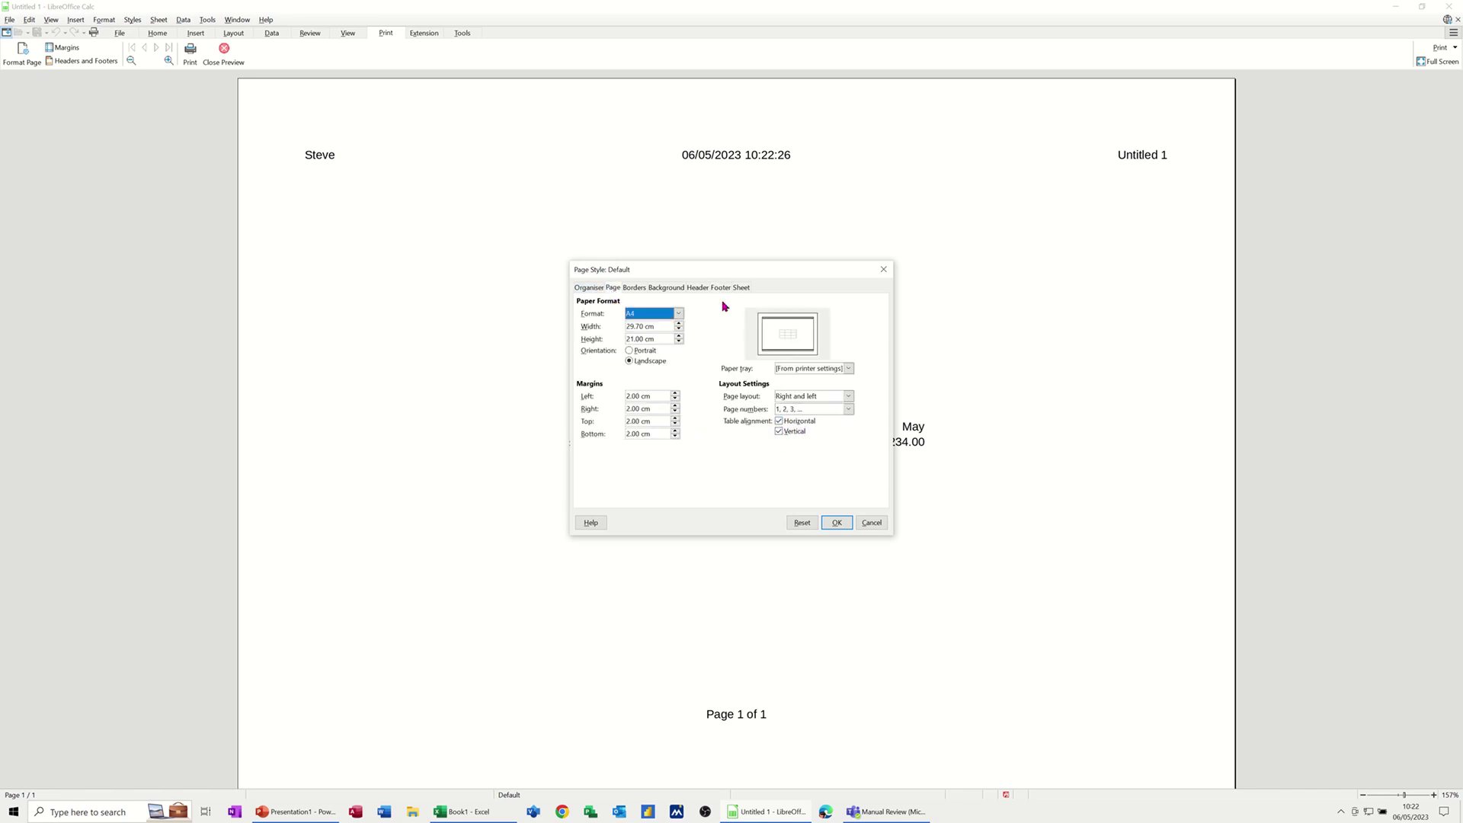
pyautogui.moveTo(730, 273); pyautogui.dragTo(380, 278)
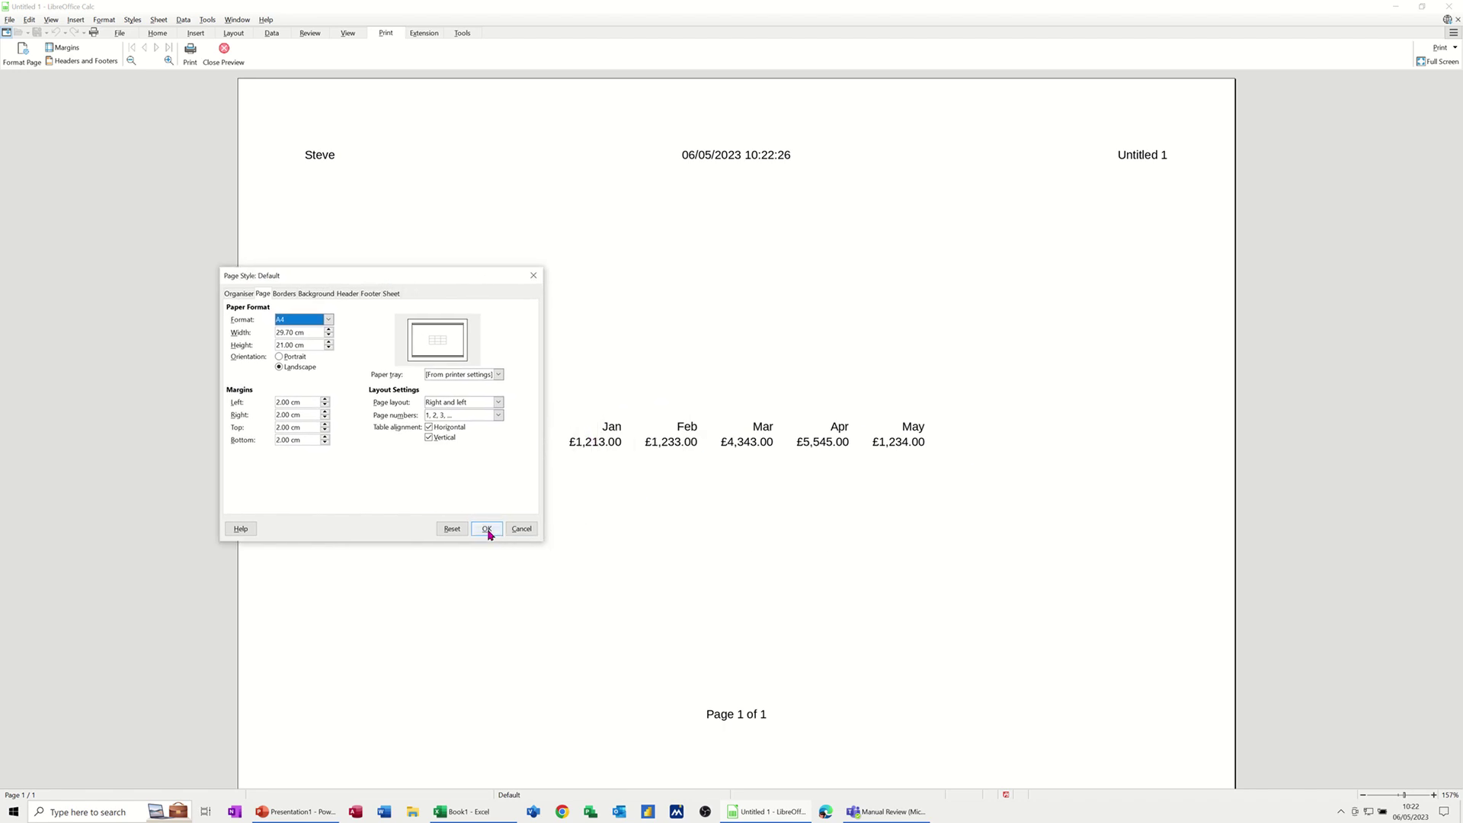
pyautogui.click(488, 533)
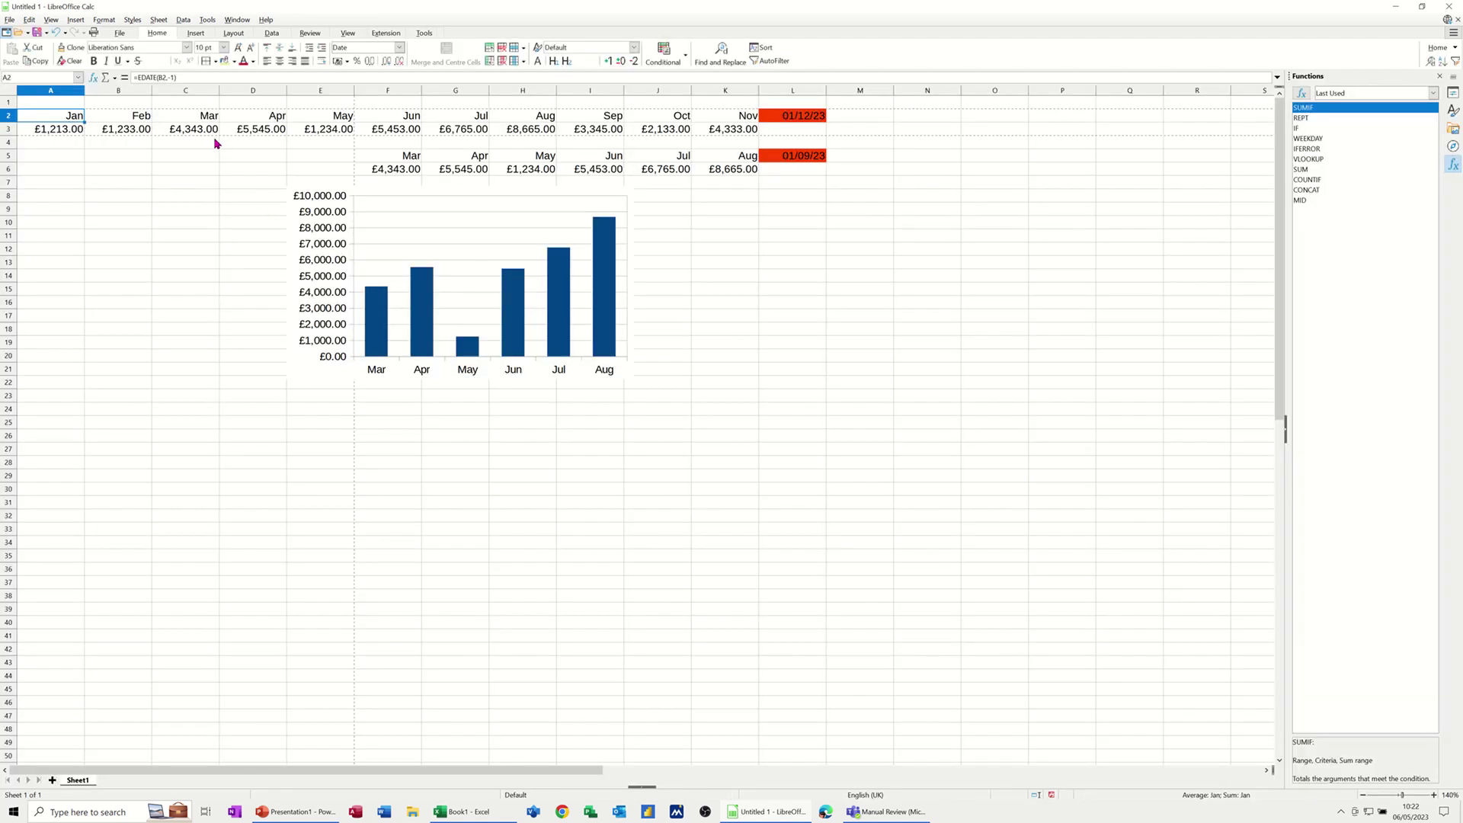
# Step: Change the print range to '- entire sheet -' in Edit Print Ranges
pyautogui.click(231, 34)
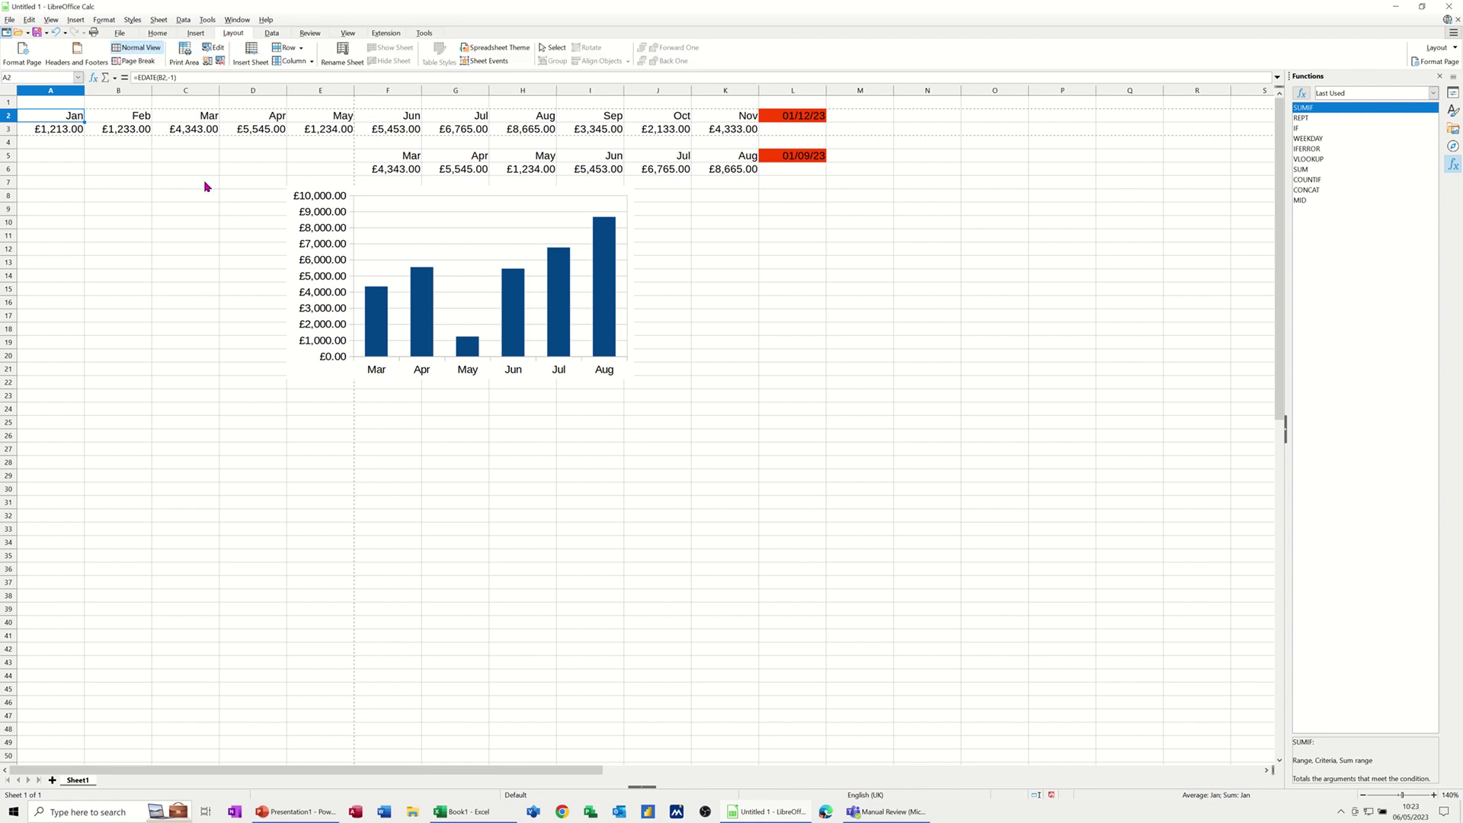
pyautogui.click(215, 48)
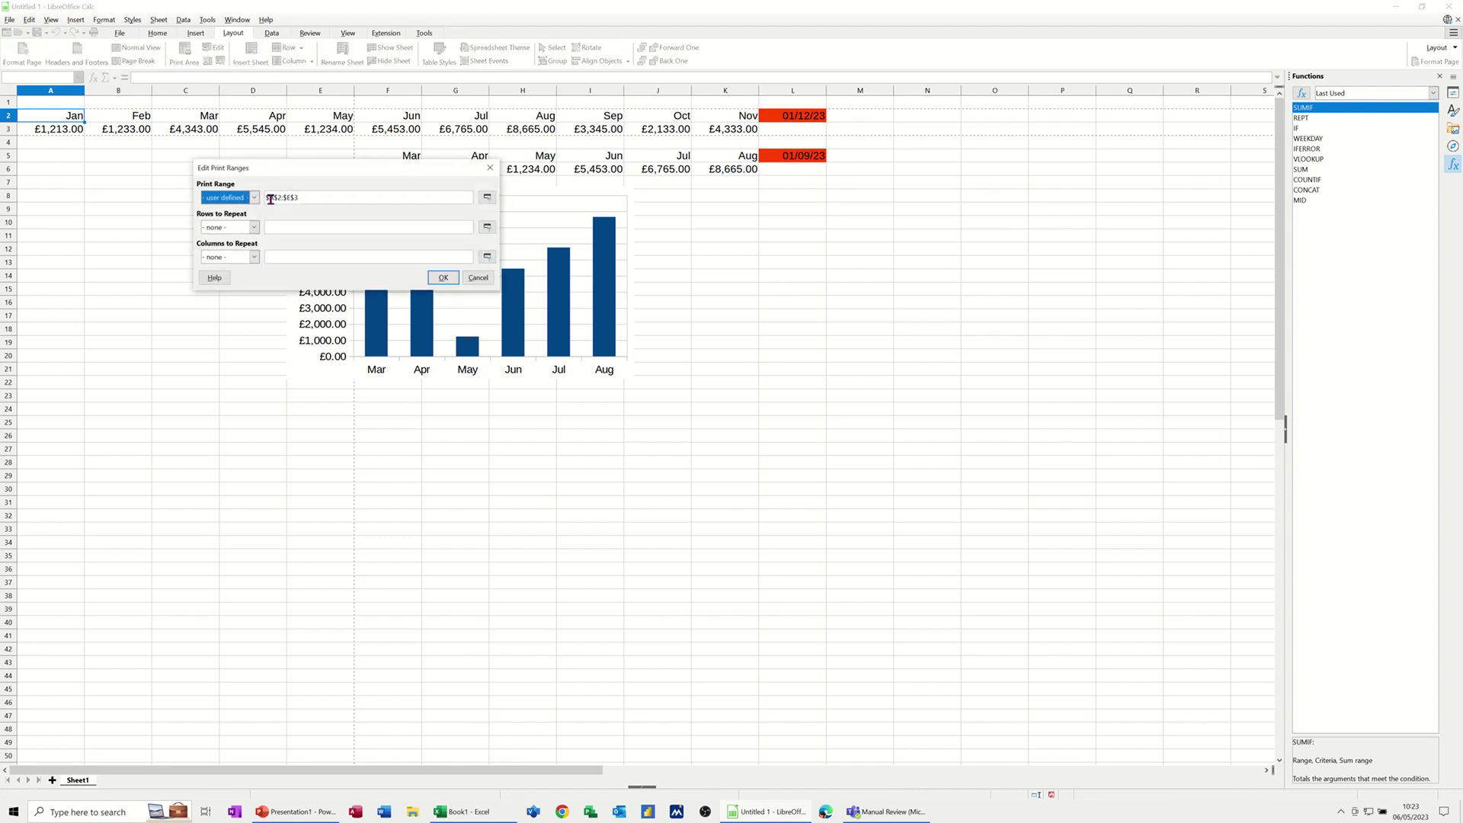
pyautogui.click(254, 200)
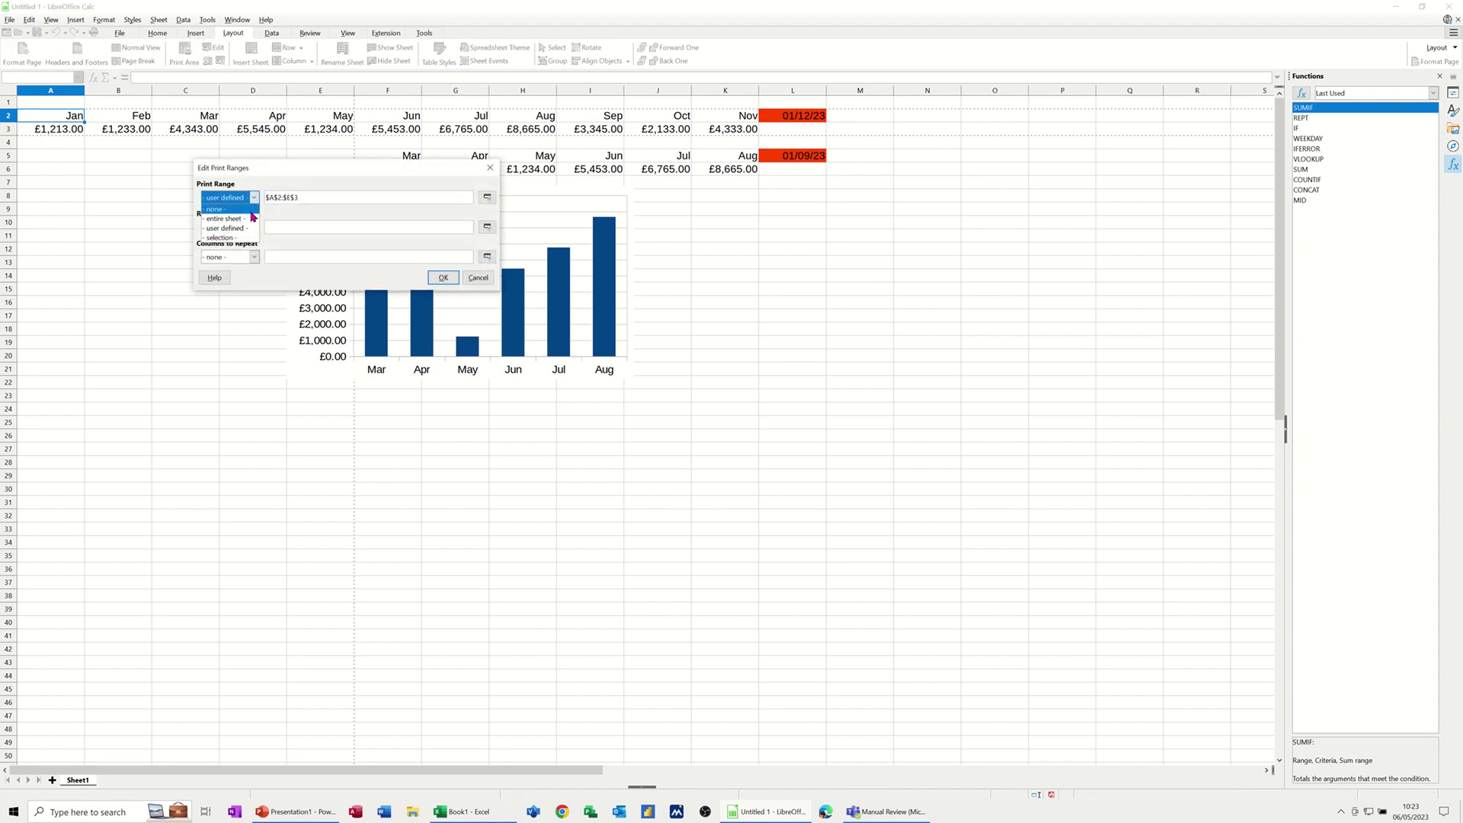
pyautogui.click(250, 220)
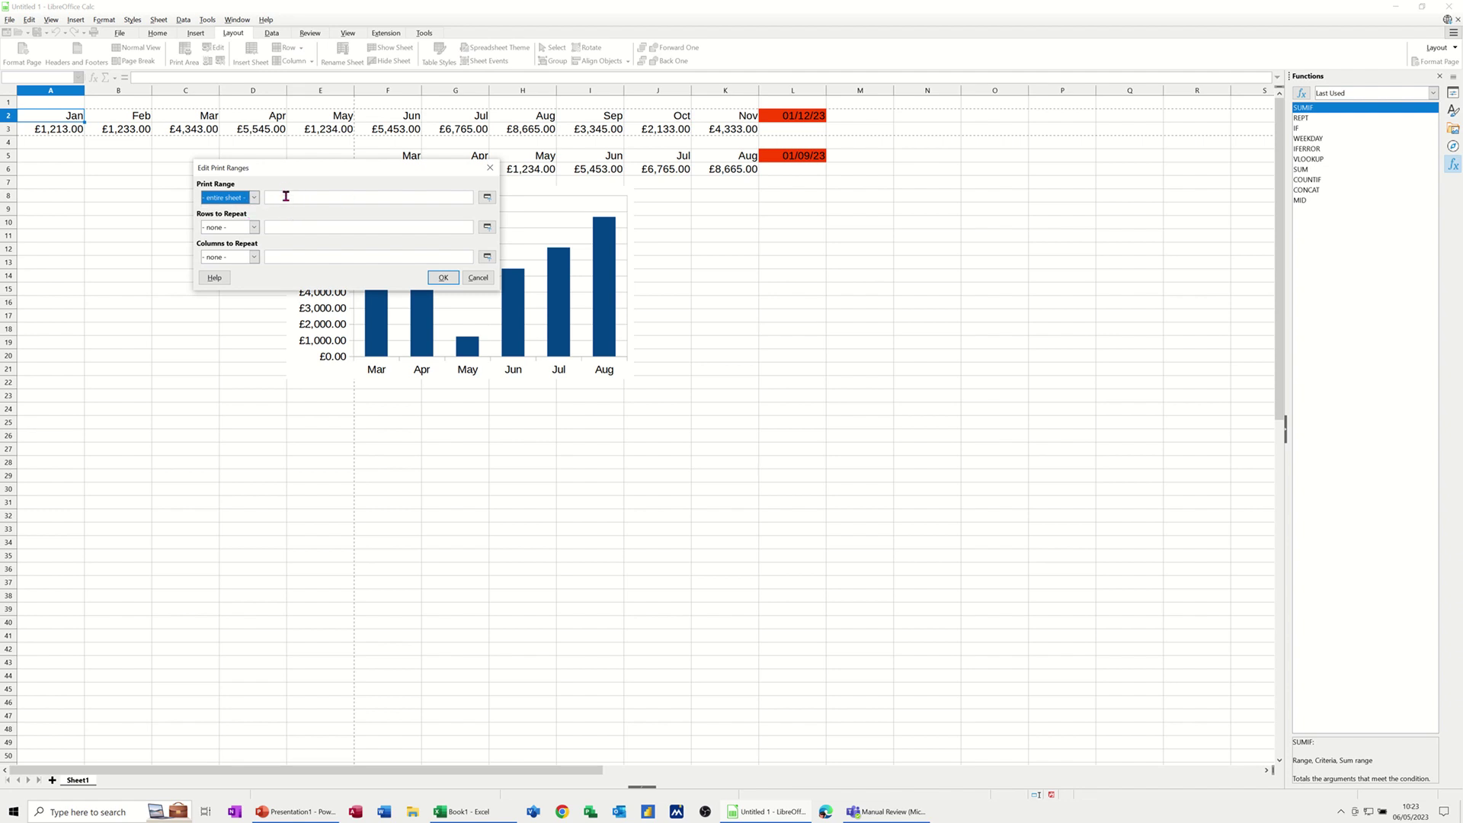
pyautogui.click(442, 279)
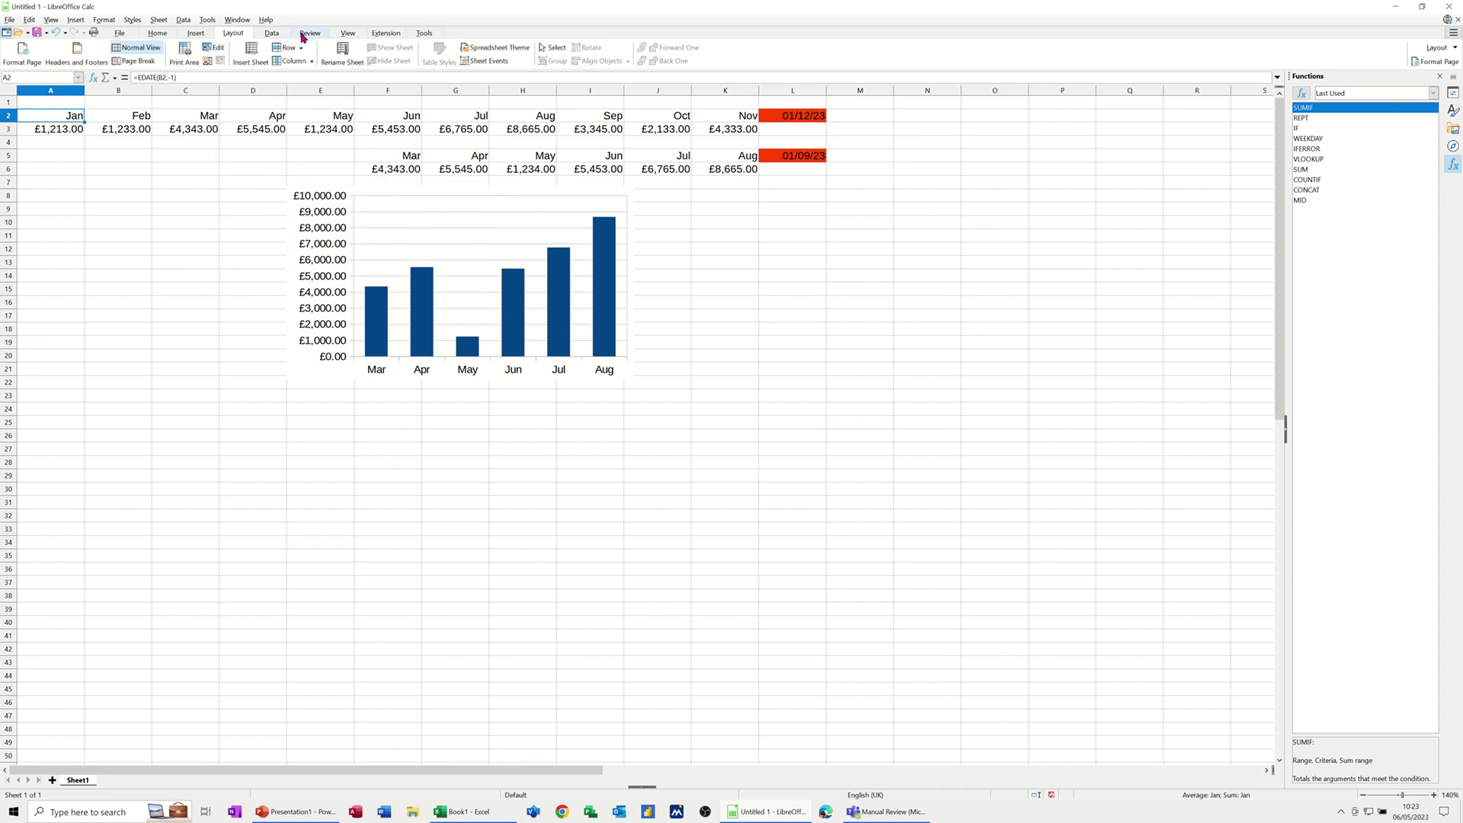
# Step: Check in Print Preview that all figures and the chart fit one page, then exit
pyautogui.click(345, 34)
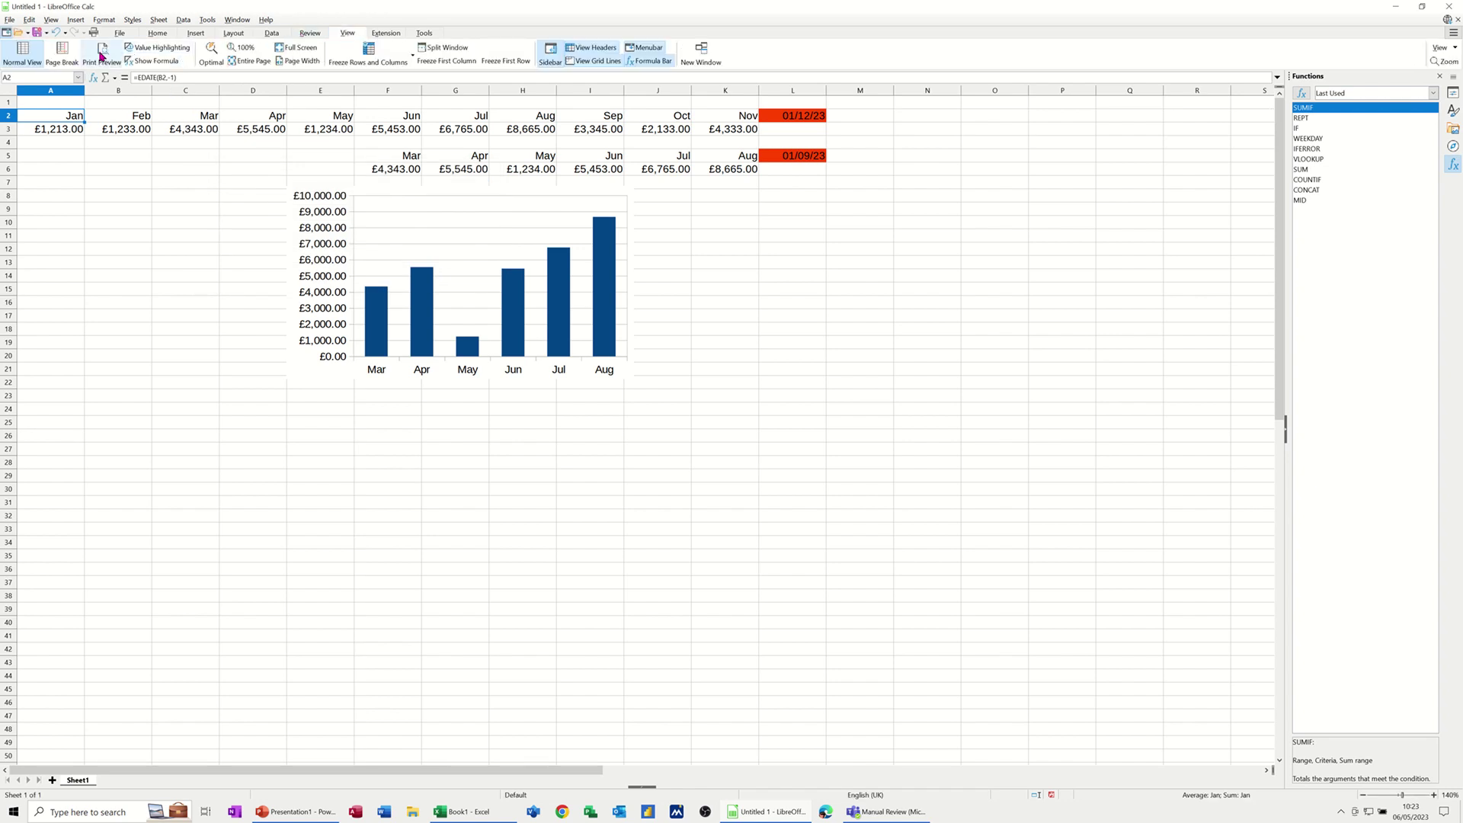
pyautogui.click(102, 54)
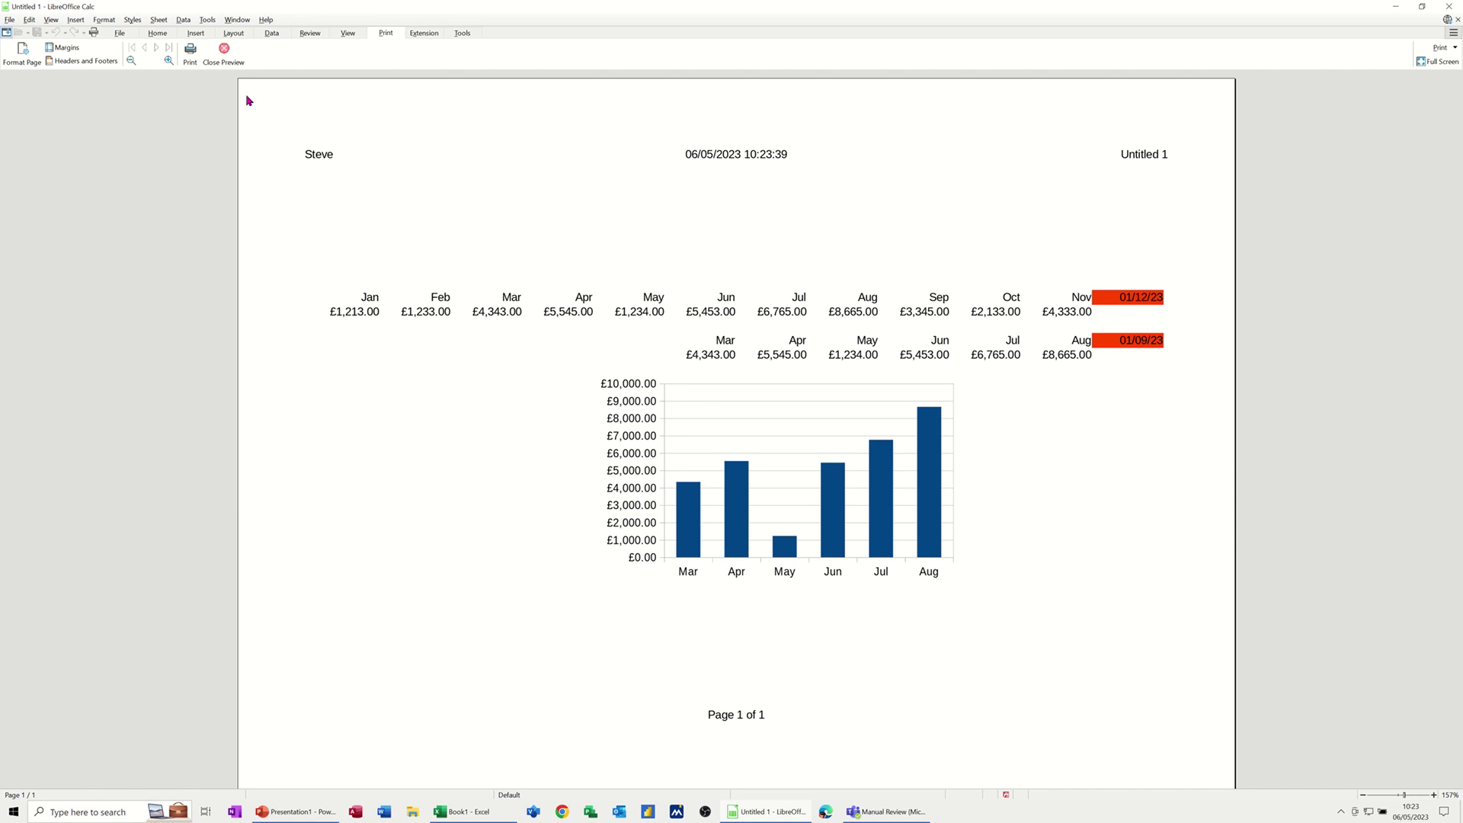
pyautogui.press('Escape')
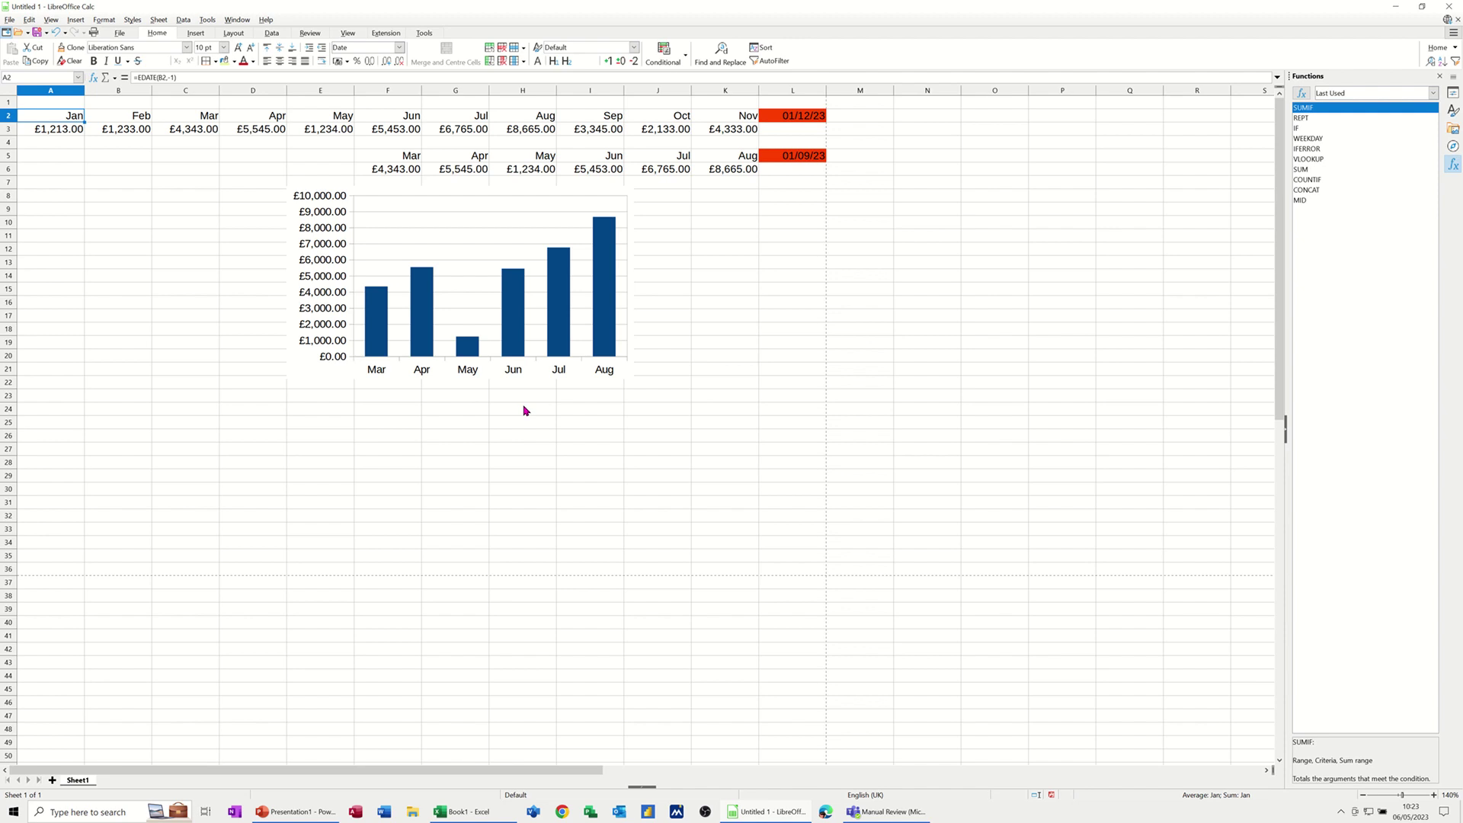
pyautogui.hotkey('ctrl', 'p')
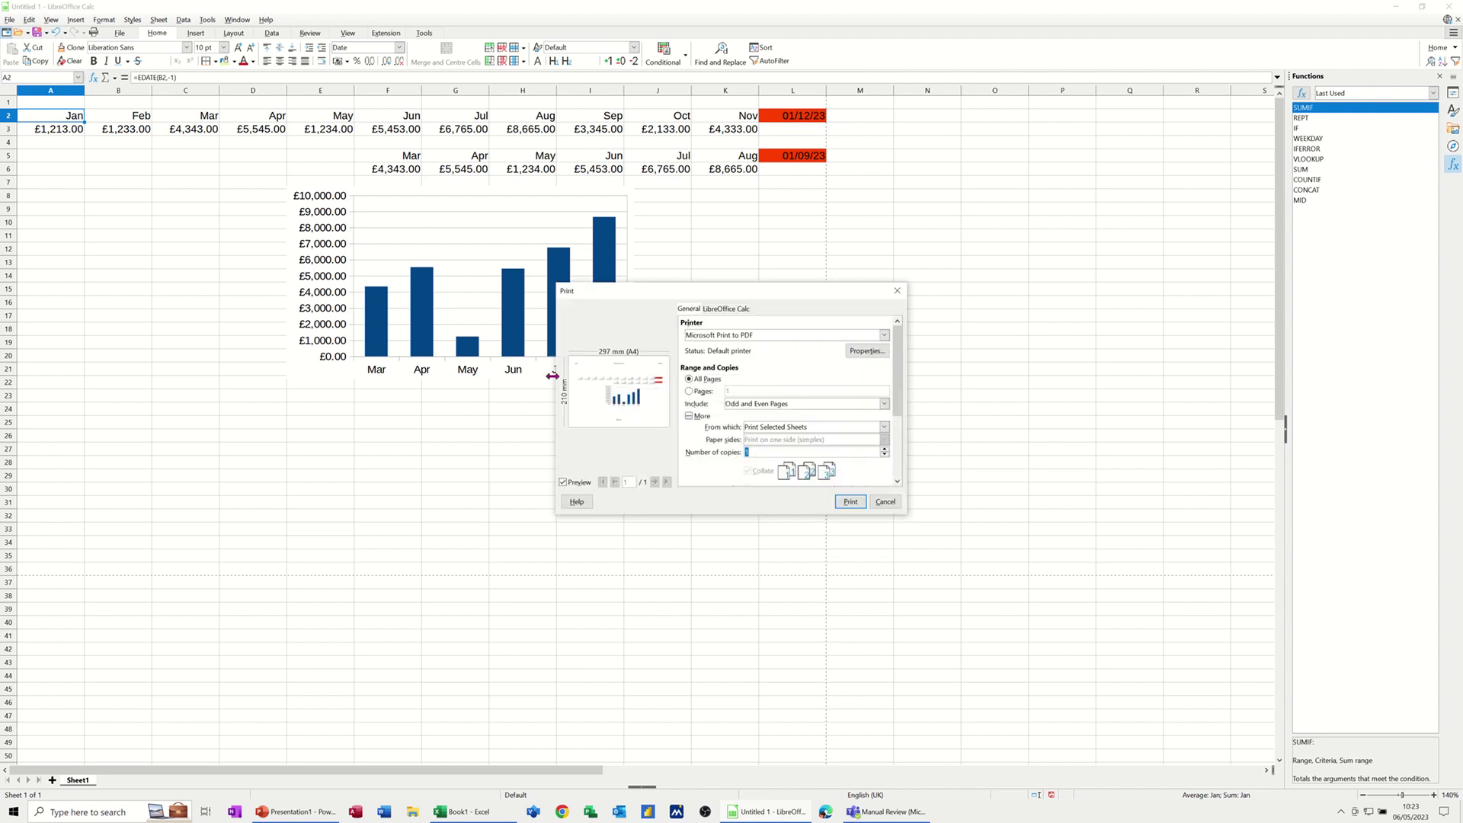
pyautogui.moveTo(703, 297); pyautogui.dragTo(428, 104)
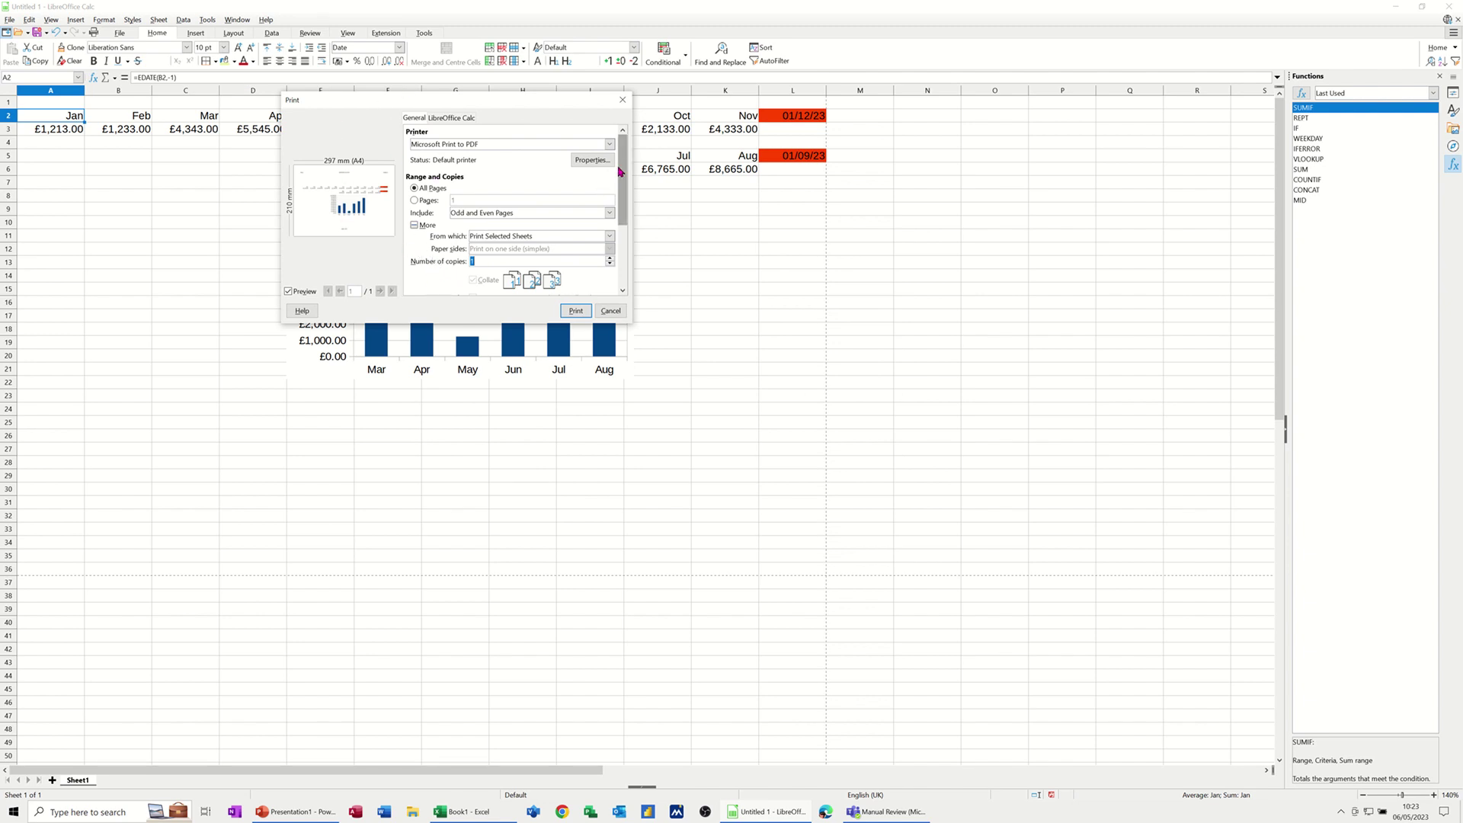
pyautogui.moveTo(623, 171); pyautogui.dragTo(616, 253)
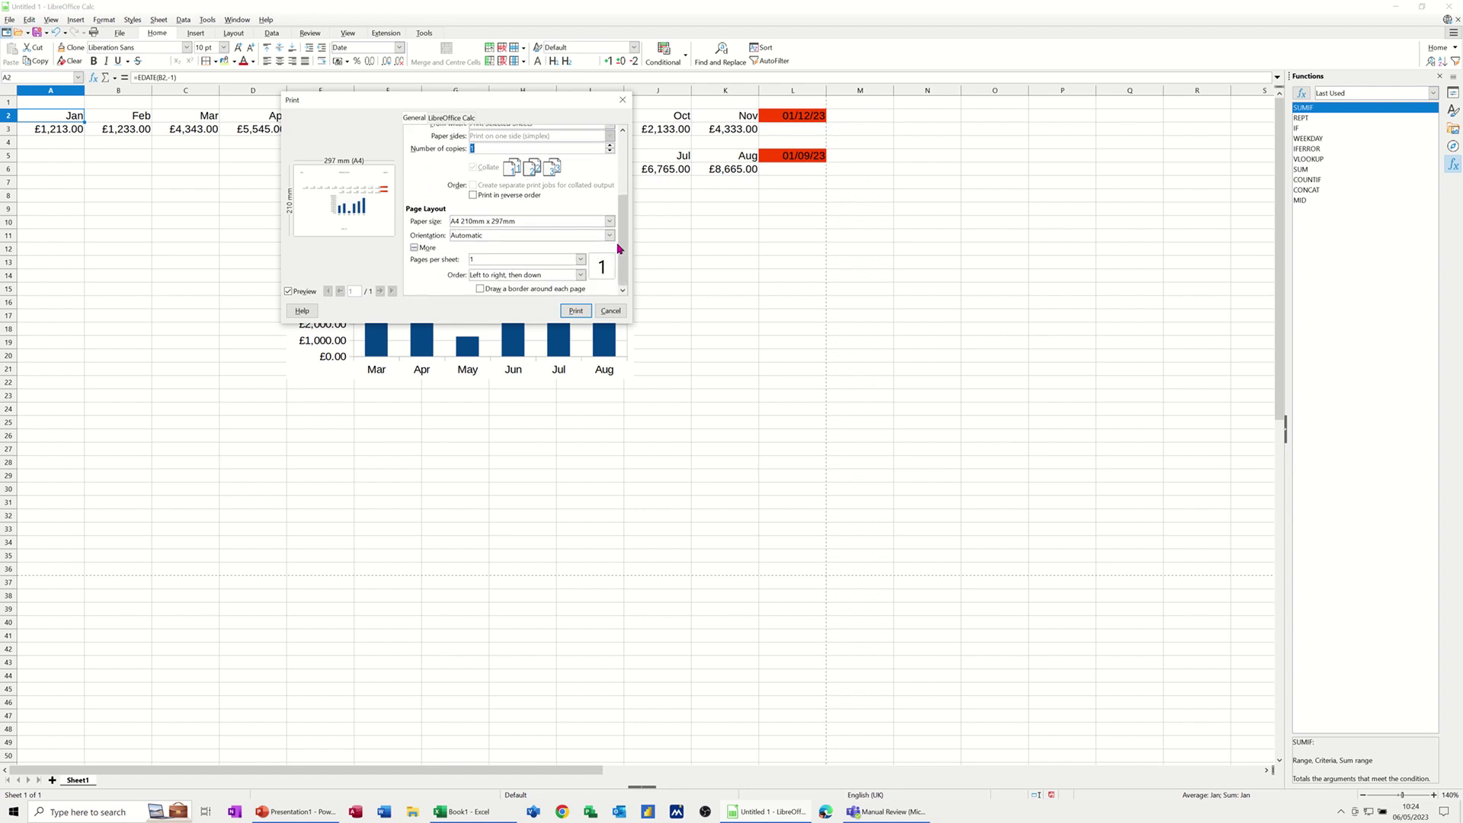
pyautogui.scroll(3, 536, 196)
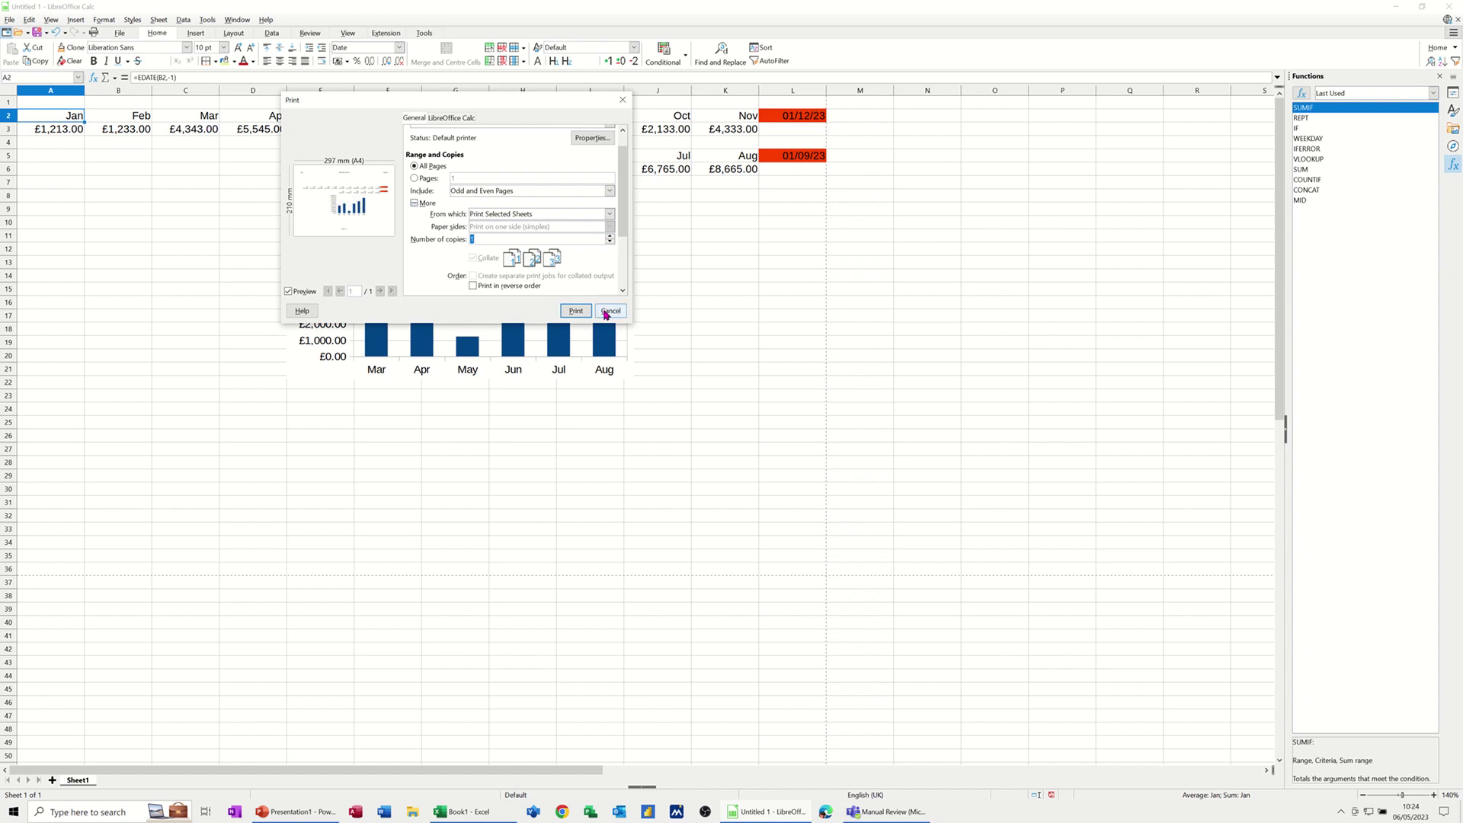
pyautogui.click(610, 311)
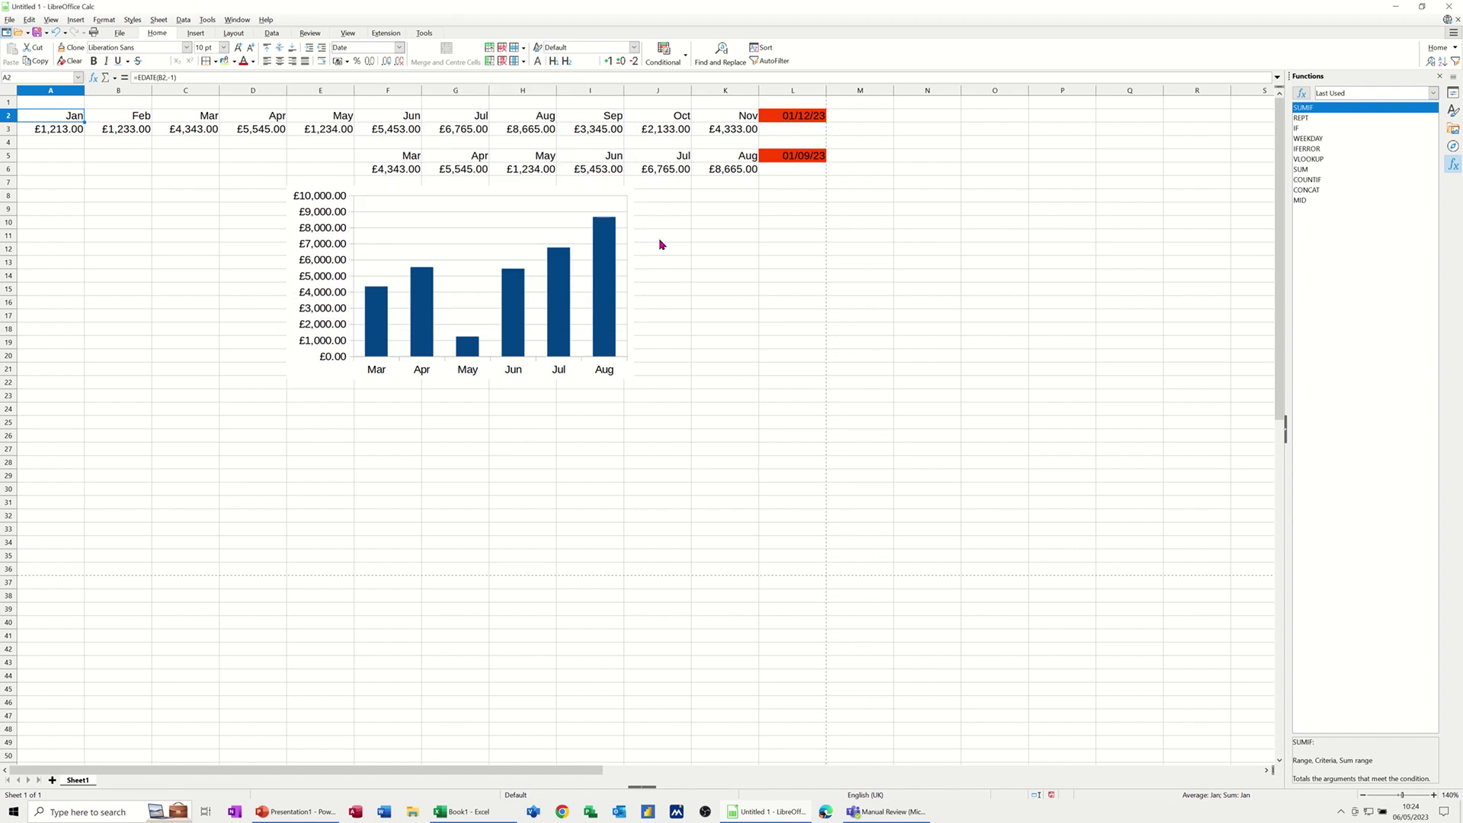